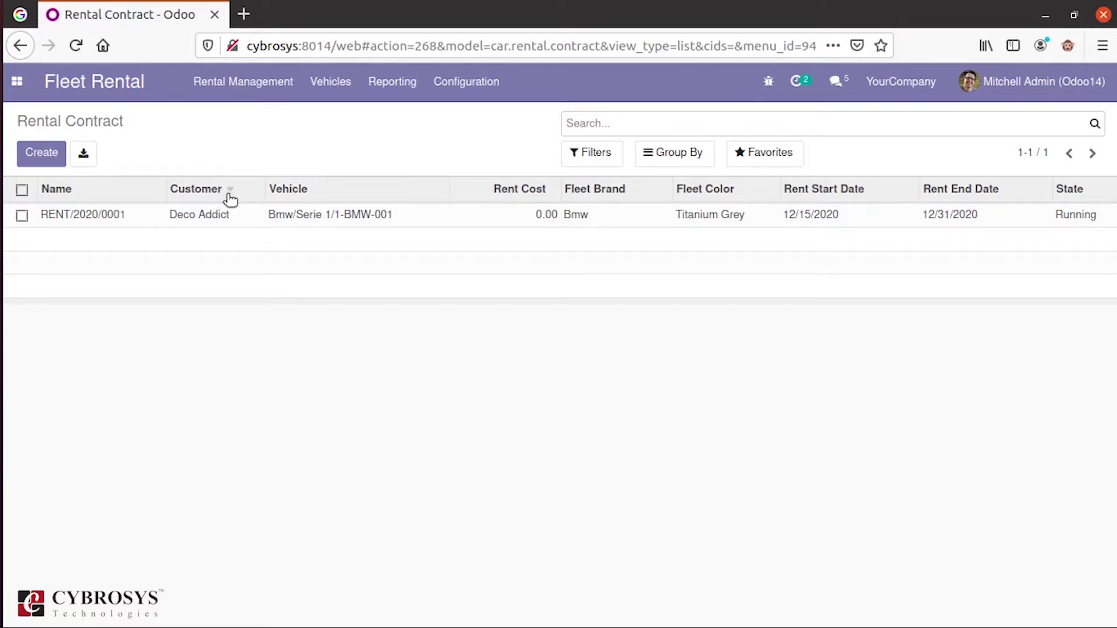
# Open the Rental Contract list from the Rental Management menu.
pyautogui.moveTo(230, 199)
pyautogui.click(240, 86)
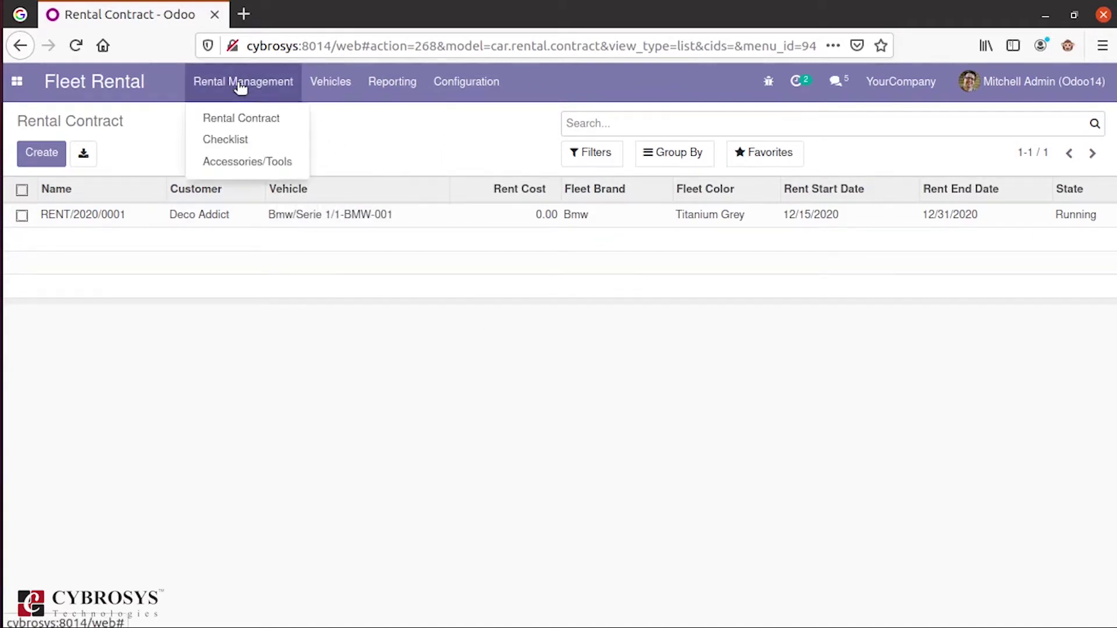
pyautogui.click(211, 122)
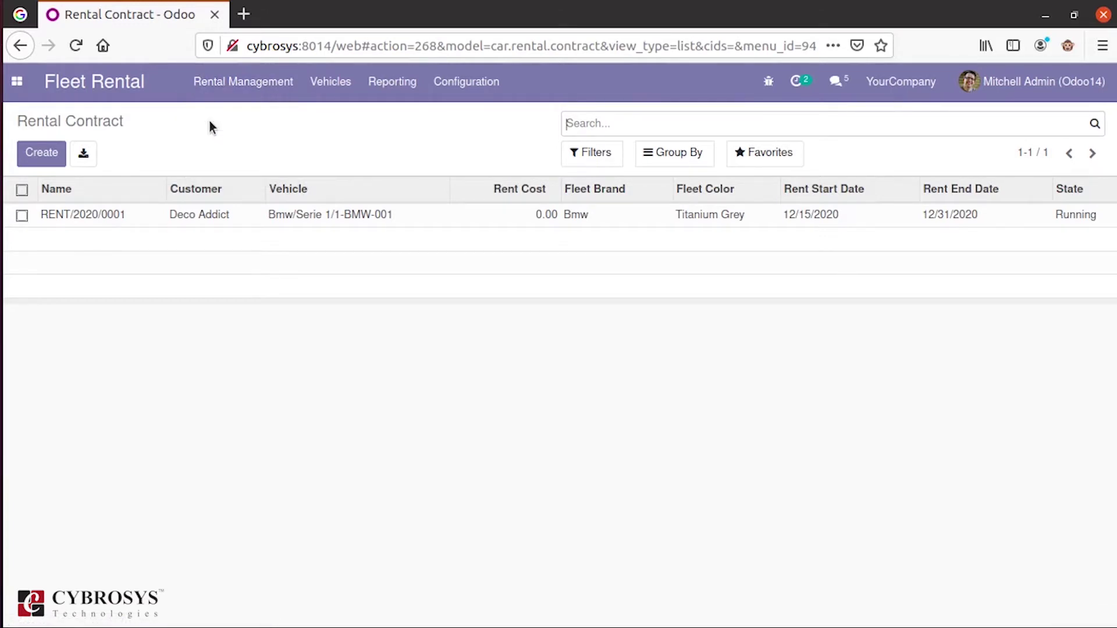
# Start a new rental contract with Deco Addict as the customer.
pyautogui.click(39, 156)
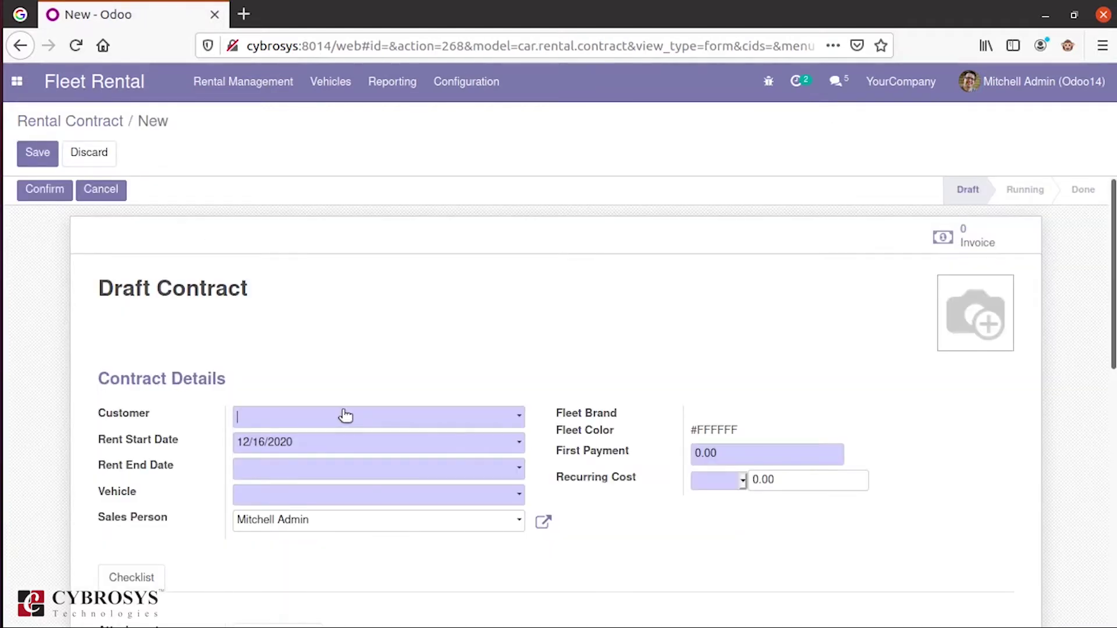
pyautogui.scroll(-5, 395, 381)
pyautogui.scroll(3, 395, 381)
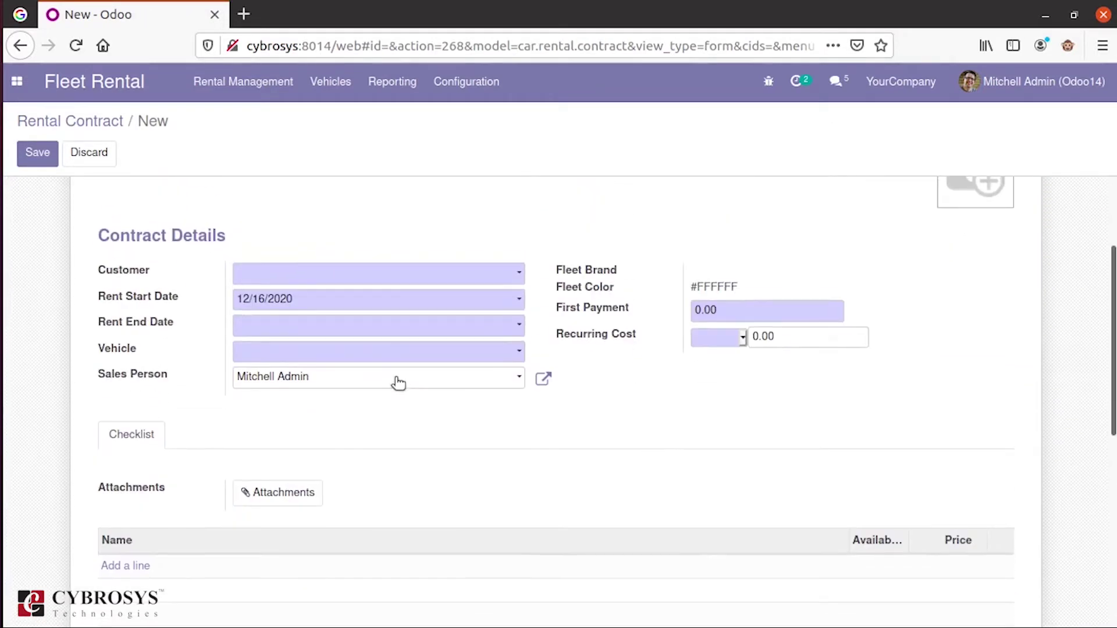
pyautogui.click(293, 277)
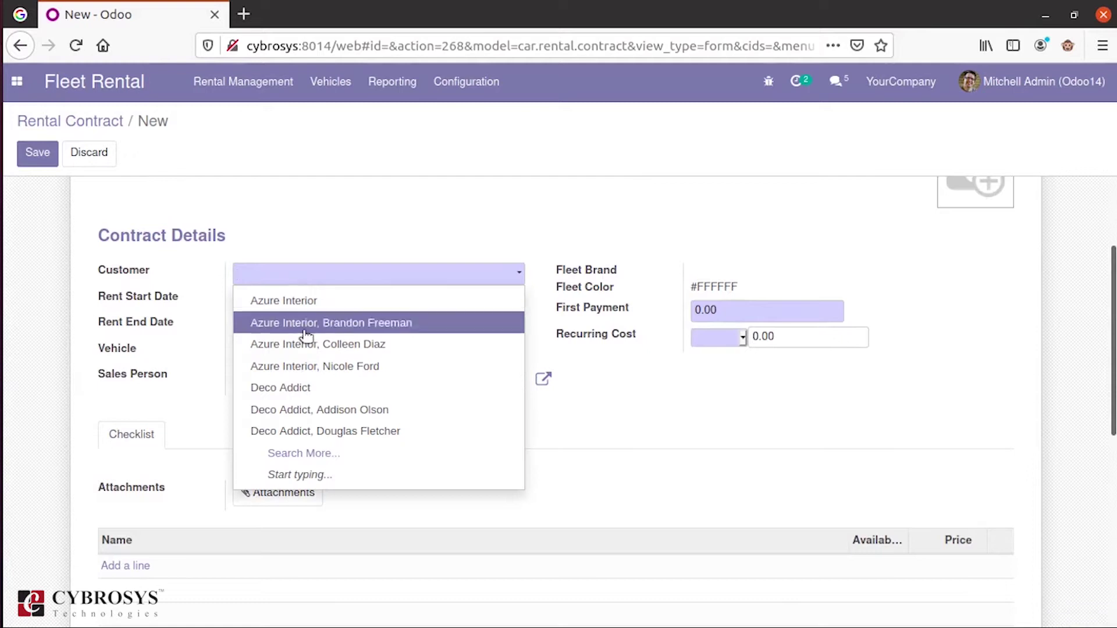
pyautogui.click(298, 386)
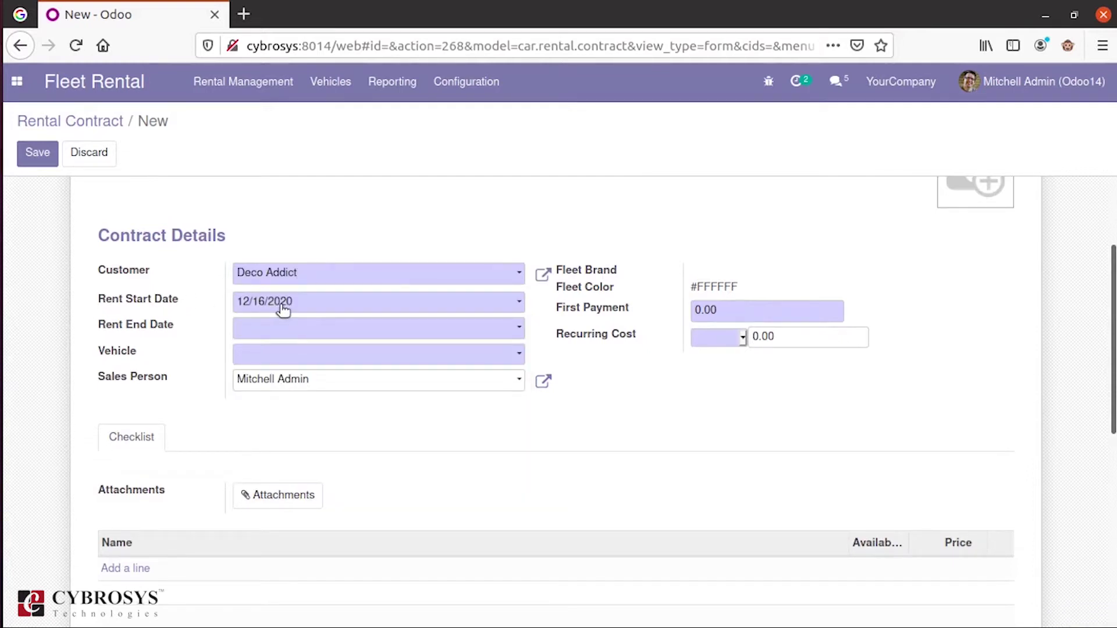
# Set the rent end date to 12/30/2020 and the vehicle to Mercedes/Class A/1-MER-001.
pyautogui.click(263, 329)
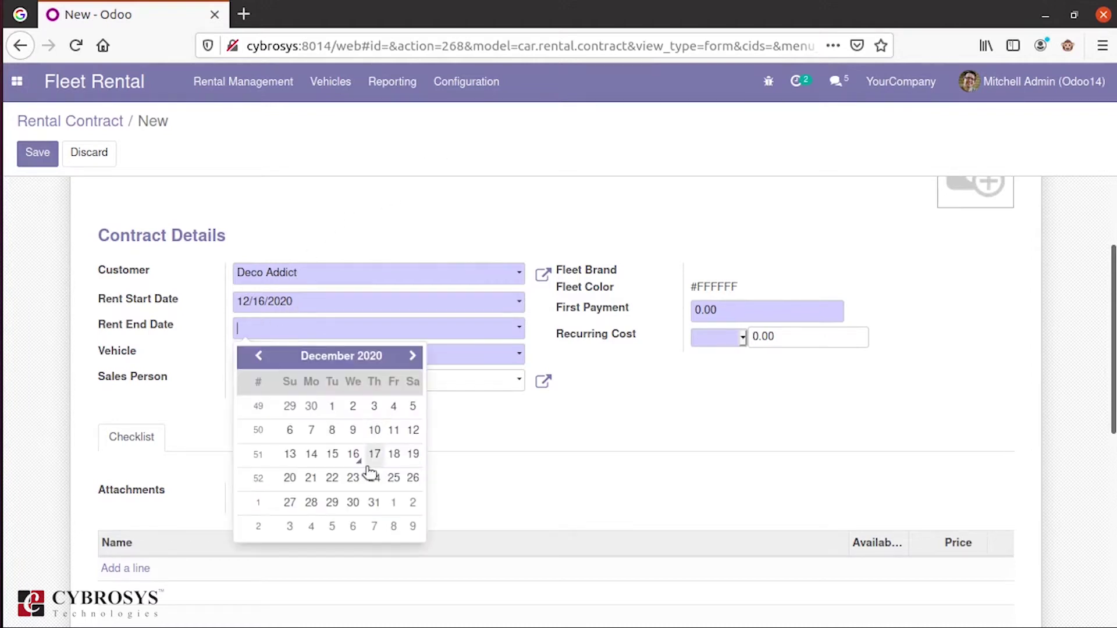
pyautogui.click(353, 503)
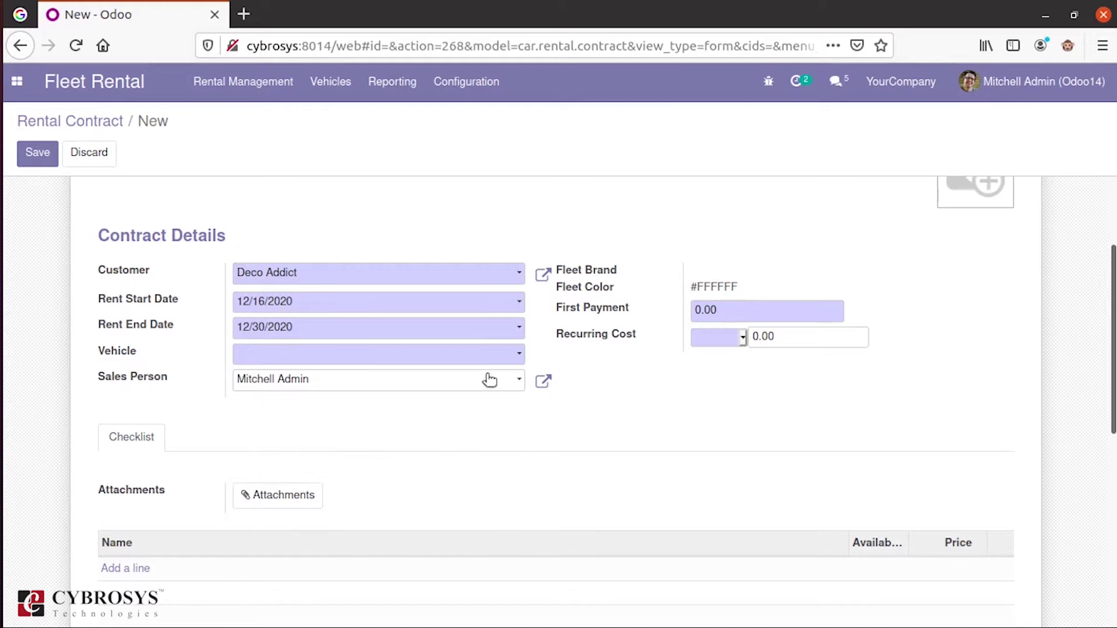
pyautogui.click(327, 357)
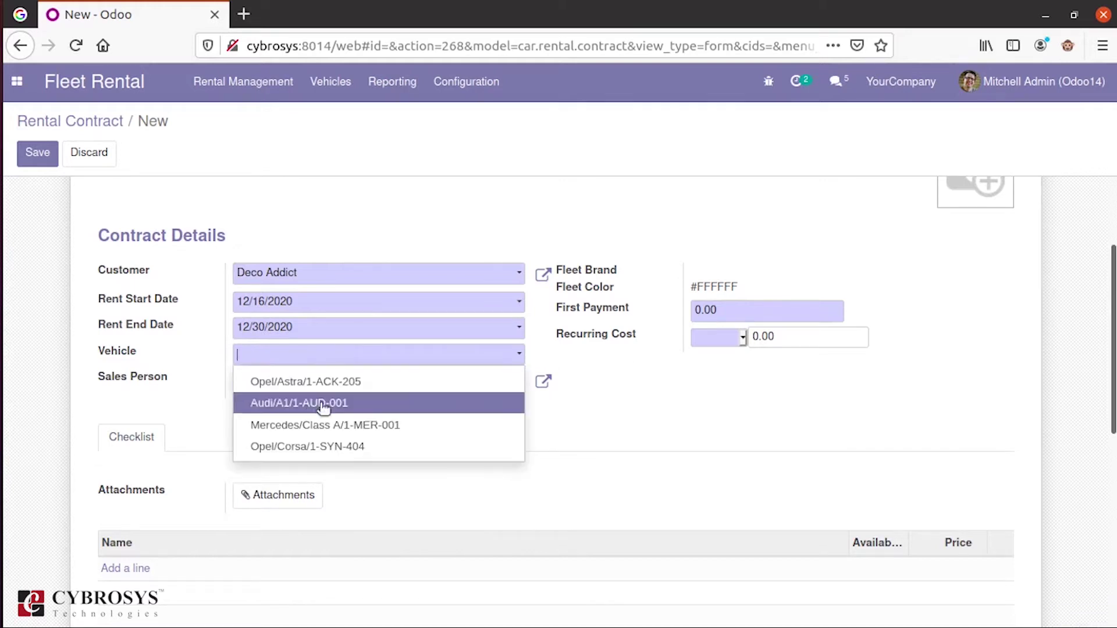
pyautogui.click(320, 426)
pyautogui.scroll(3, 637, 426)
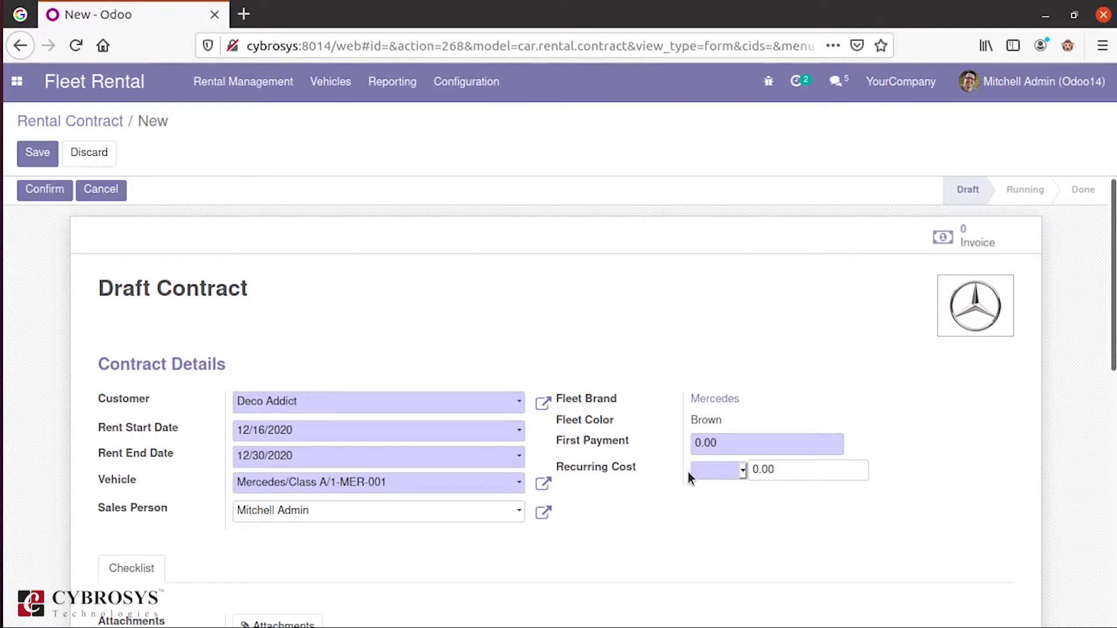
# Make the recurring cost Weekly with an amount of 50.
pyautogui.click(743, 473)
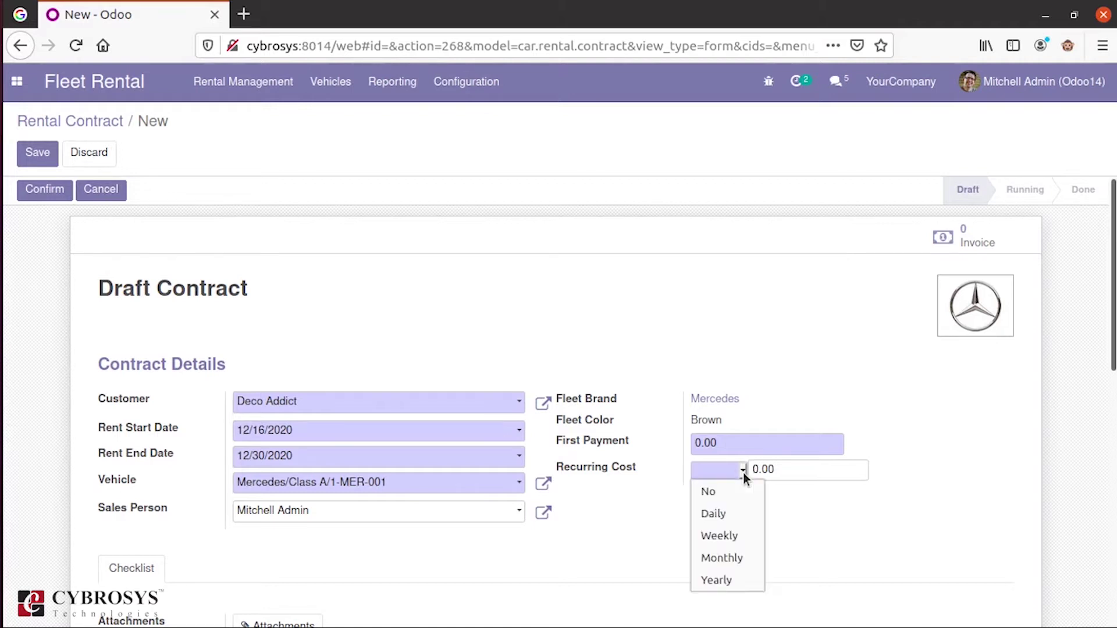
pyautogui.click(720, 536)
pyautogui.click(777, 469)
pyautogui.moveTo(777, 469); pyautogui.dragTo(697, 464)
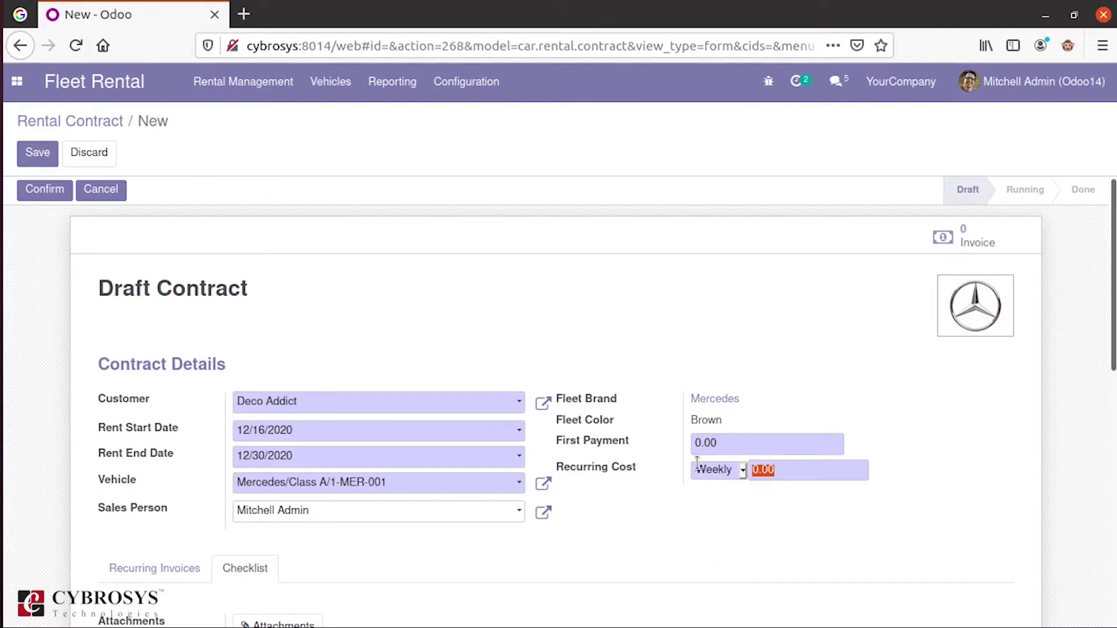
pyautogui.write('50')
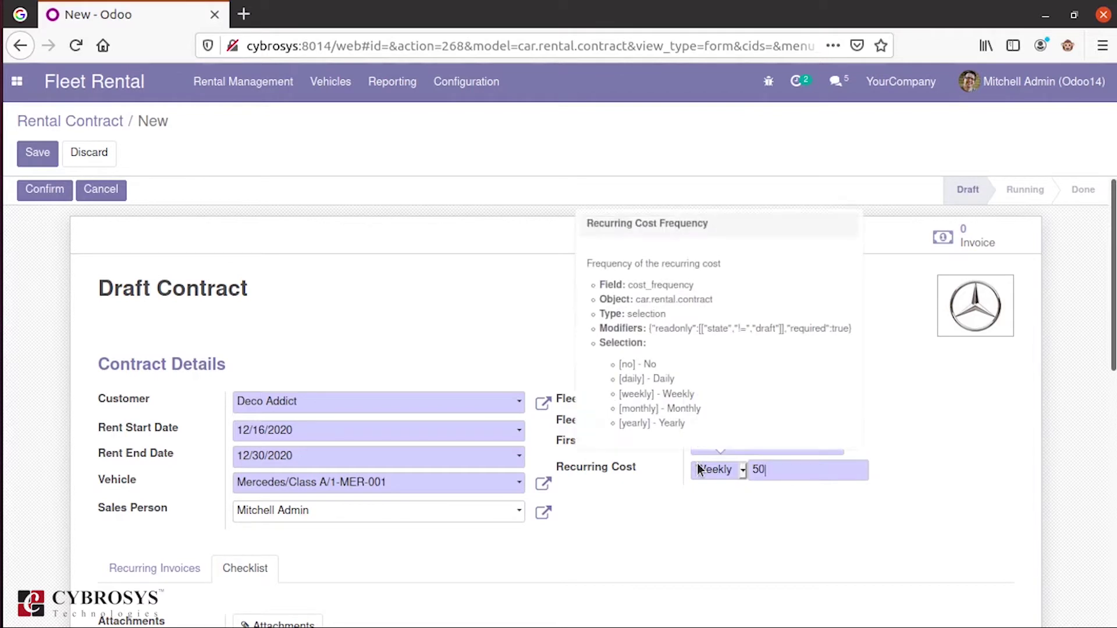
# Look over the contract's Recurring Invoices and Checklist tabs.
pyautogui.scroll(-3, 469, 549)
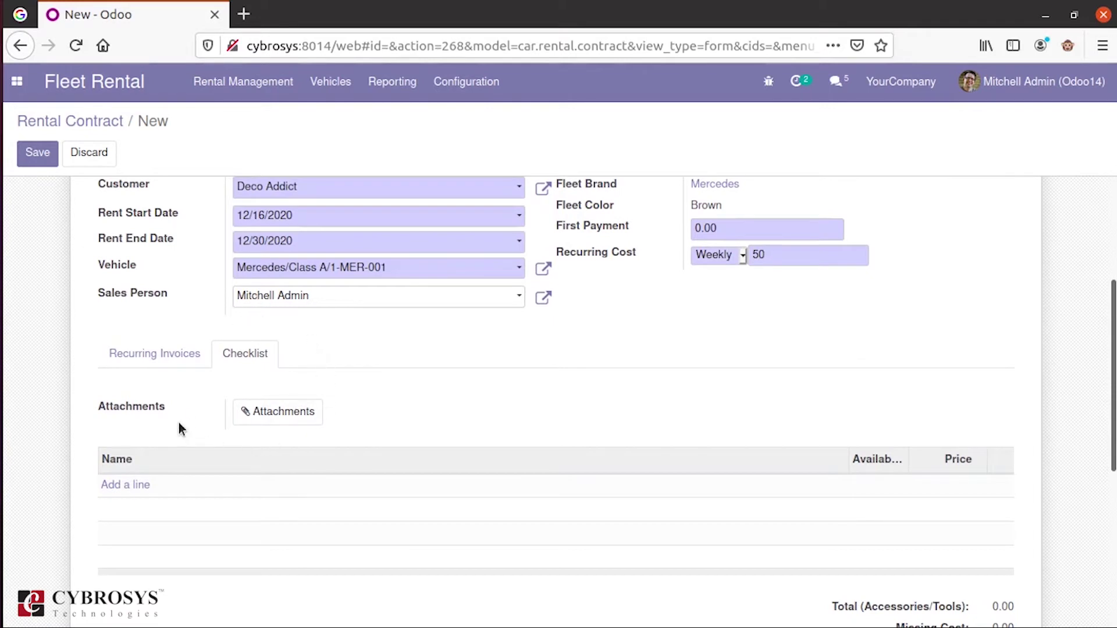
pyautogui.scroll(-2, 180, 428)
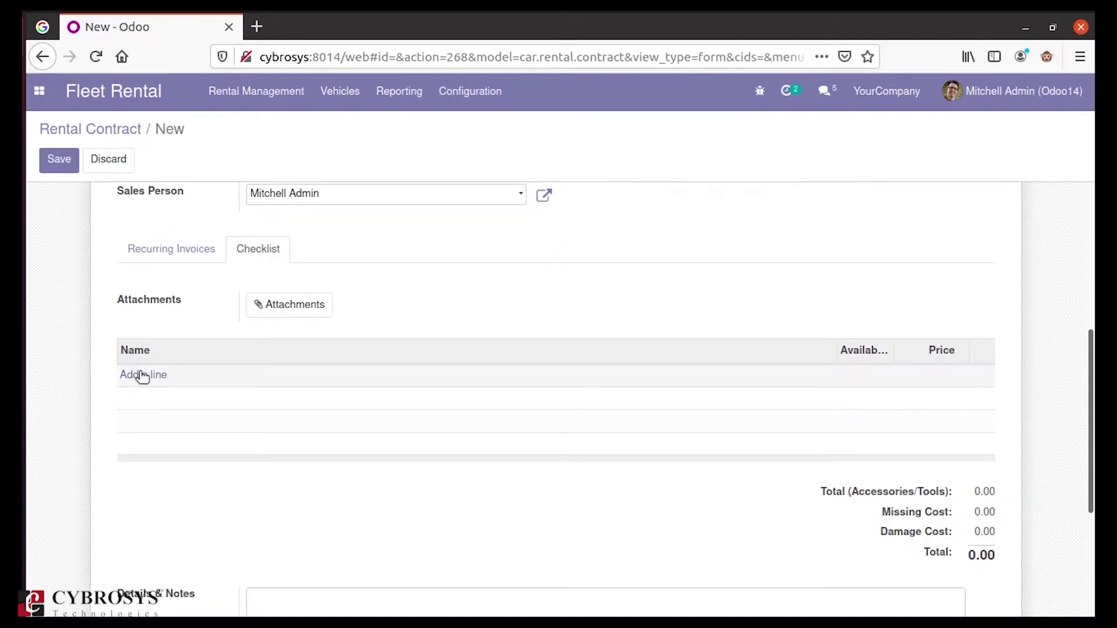
pyautogui.click(198, 265)
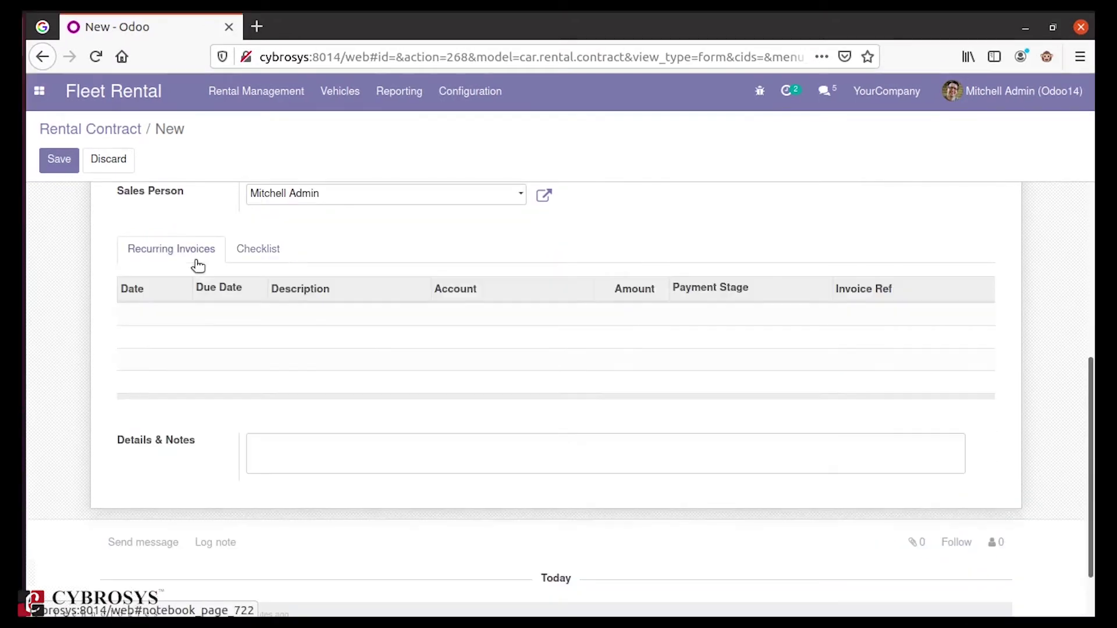
pyautogui.click(259, 266)
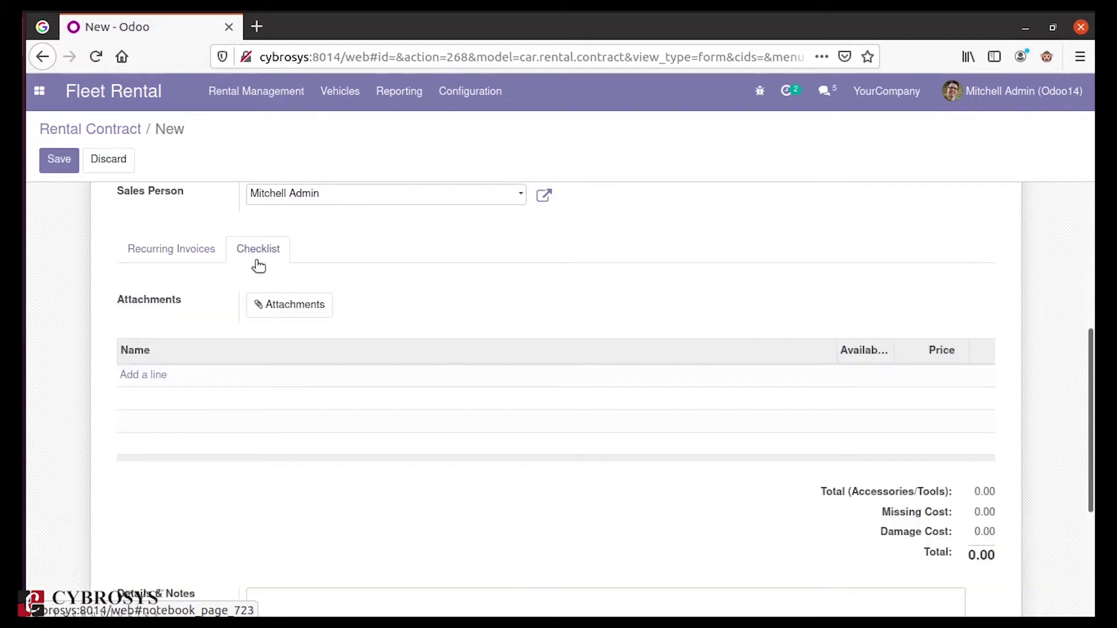
# Add a Music Player checklist line marked available with a price of 5.00.
pyautogui.click(160, 375)
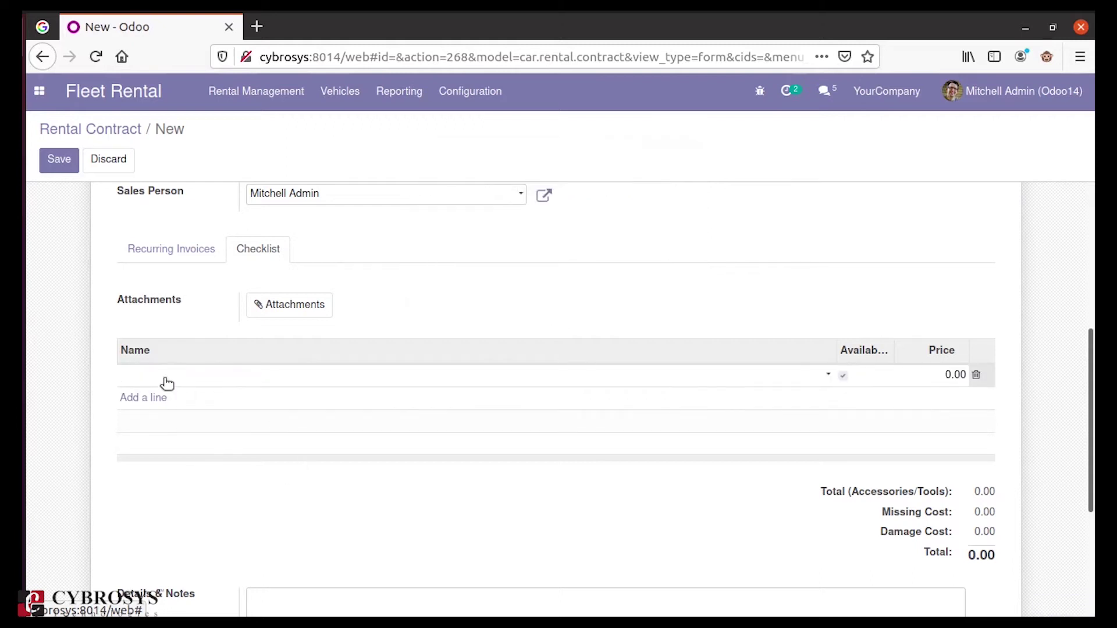
pyautogui.click(166, 383)
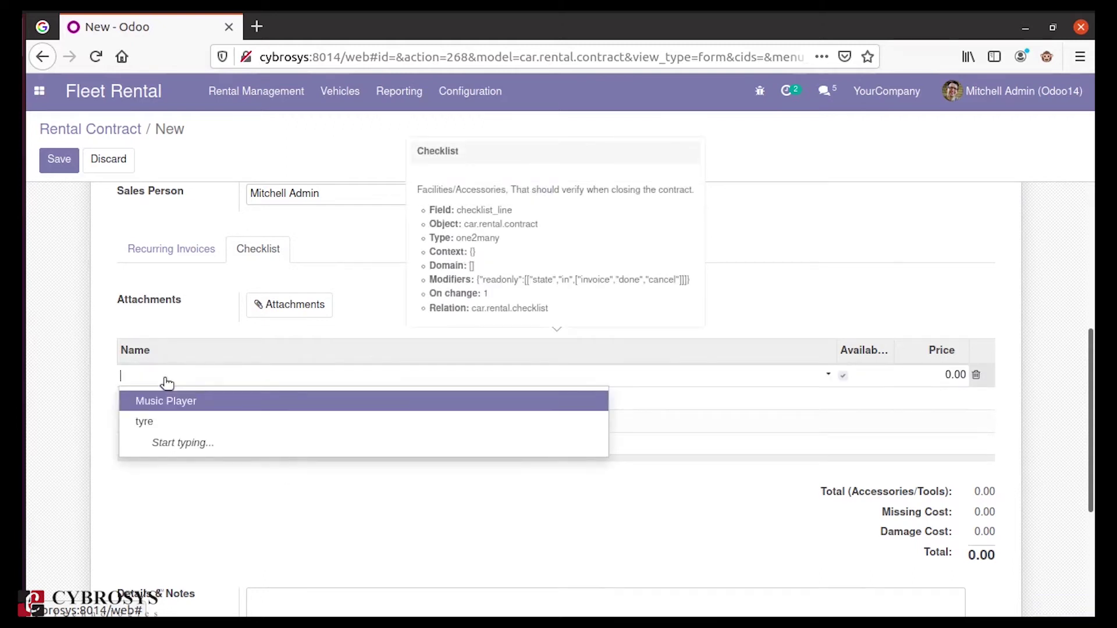
pyautogui.write('M')
pyautogui.click(158, 405)
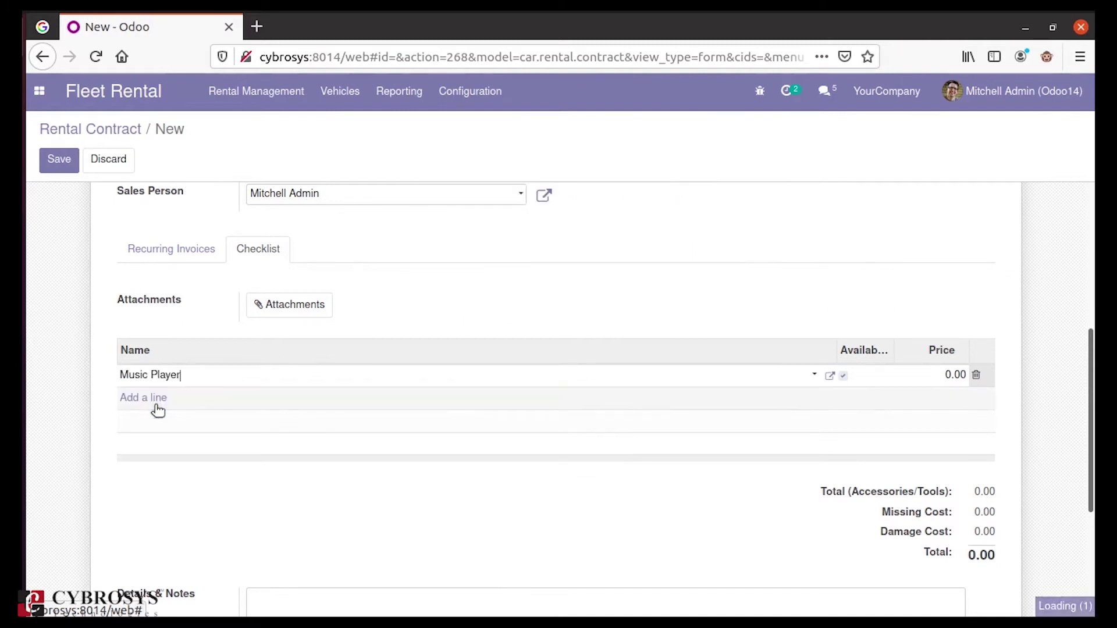
pyautogui.click(846, 301)
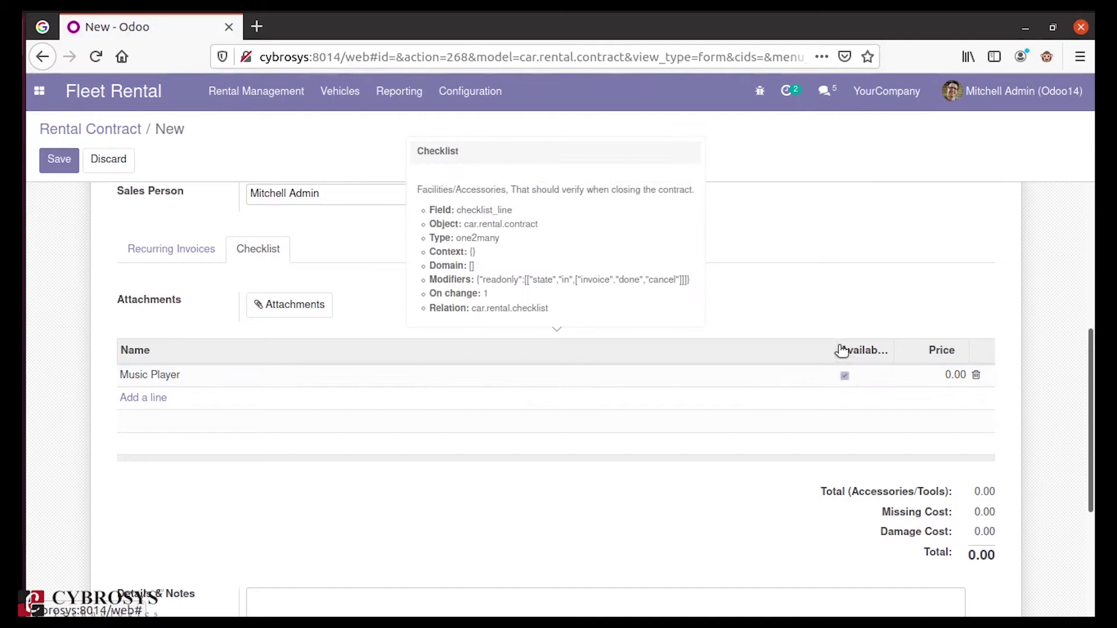
pyautogui.moveTo(835, 350); pyautogui.dragTo(875, 349)
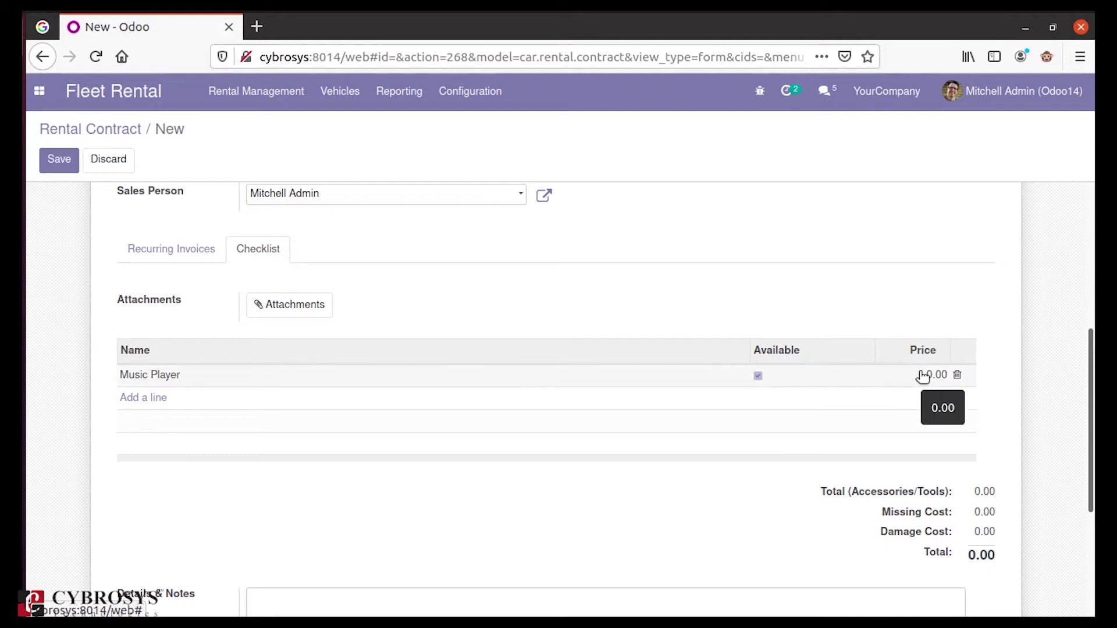
pyautogui.click(919, 373)
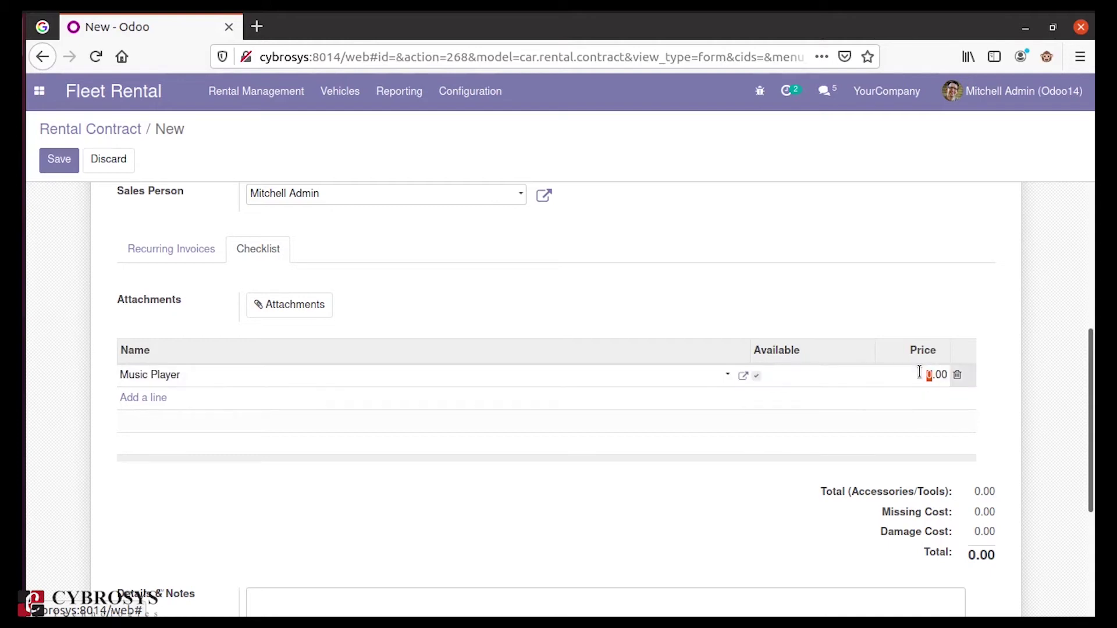
pyautogui.write('5')
pyautogui.click(808, 307)
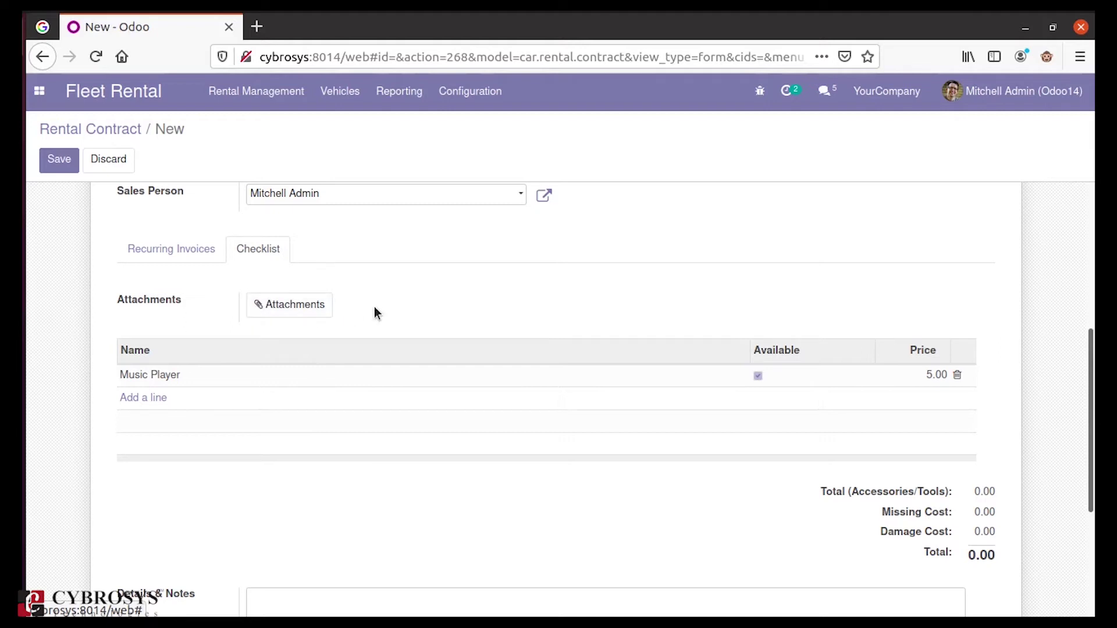
# On the Recurring Invoices tab, enter a First Payment of 10 and save the draft contract.
pyautogui.scroll(-4, 368, 470)
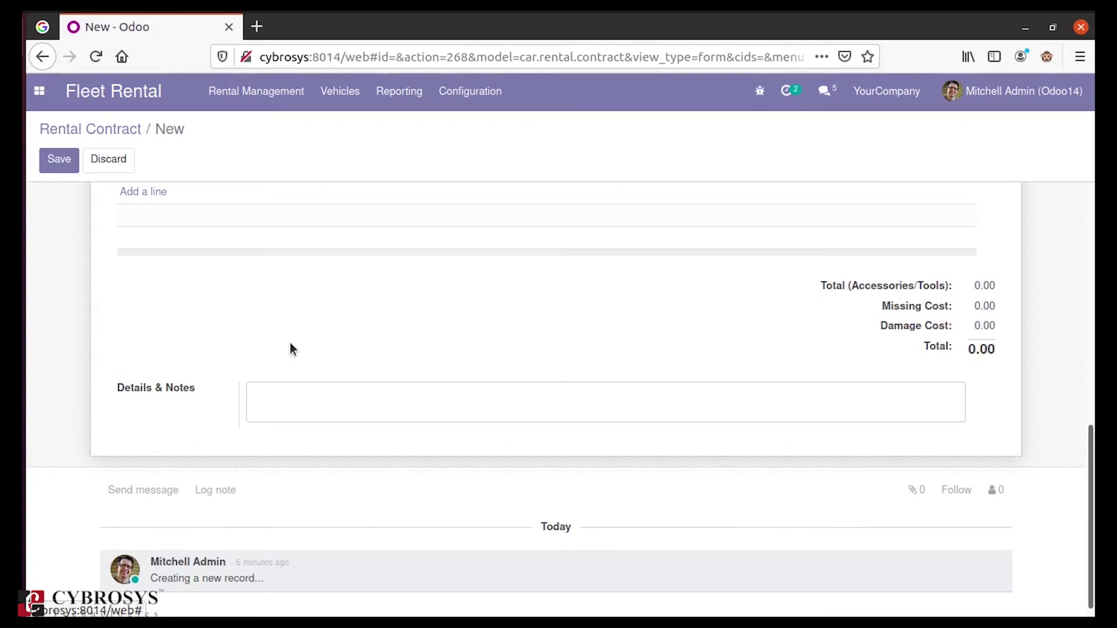
pyautogui.scroll(4, 289, 342)
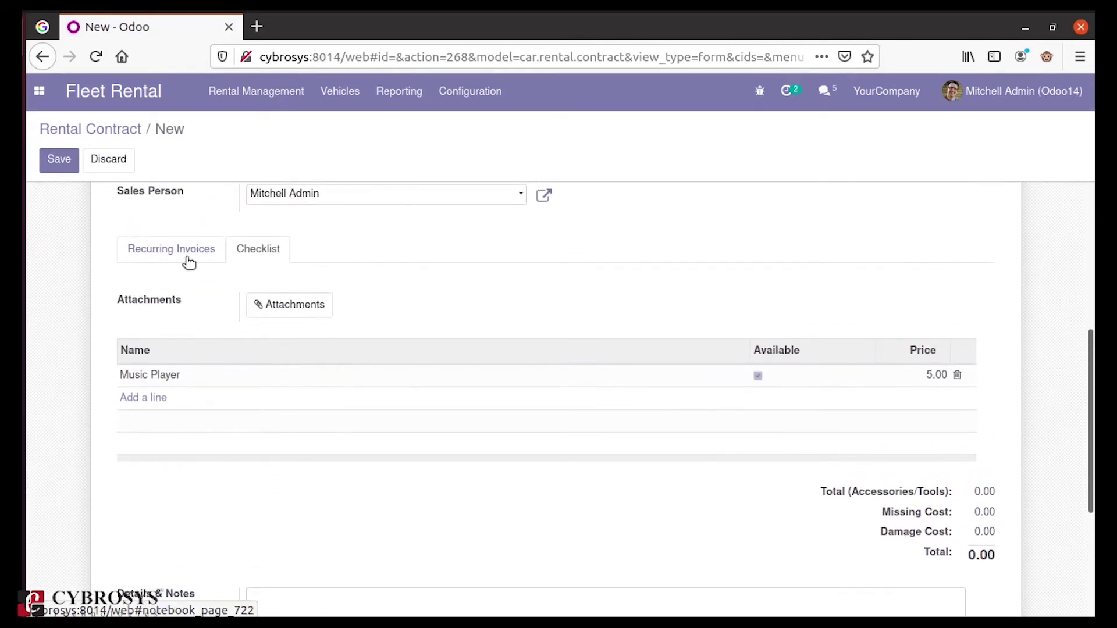
pyautogui.click(188, 261)
pyautogui.scroll(5, 404, 396)
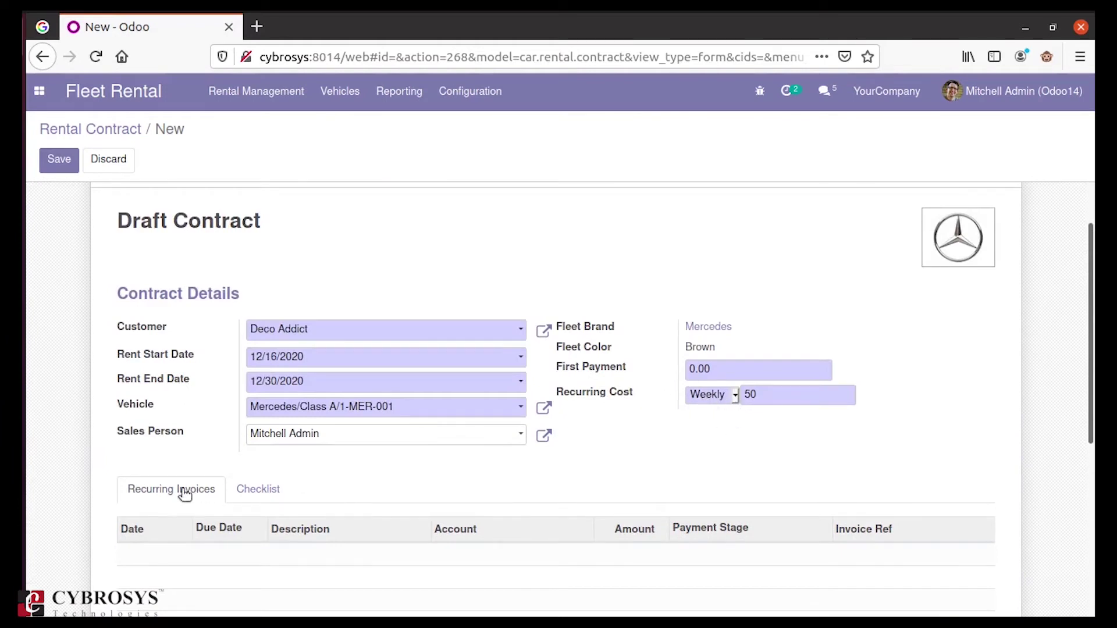
pyautogui.moveTo(256, 550)
pyautogui.moveTo(711, 370); pyautogui.dragTo(605, 377)
pyautogui.write('10')
pyautogui.click(61, 163)
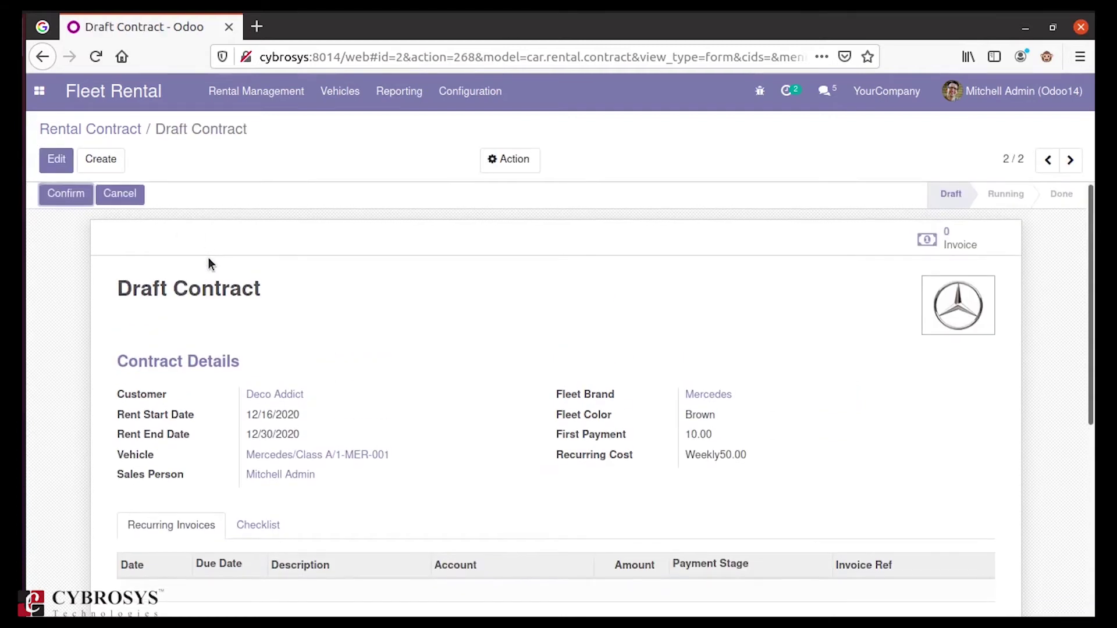
# Confirm contract RENT/2020/0002 to Reserved, then run it so it enters the Running stage.
pyautogui.click(86, 198)
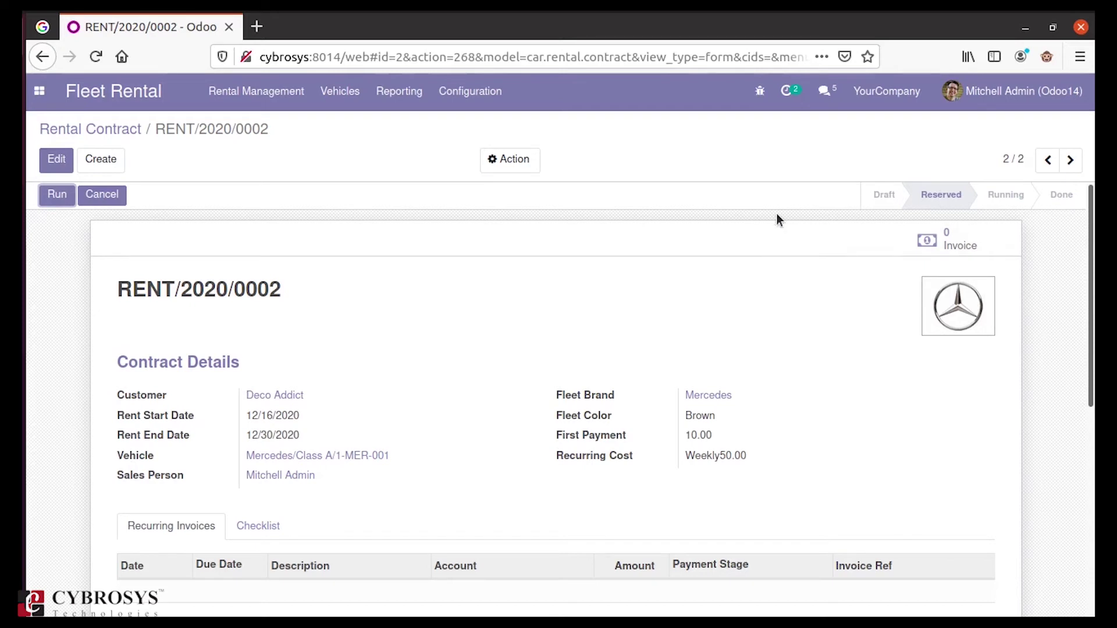
pyautogui.click(58, 194)
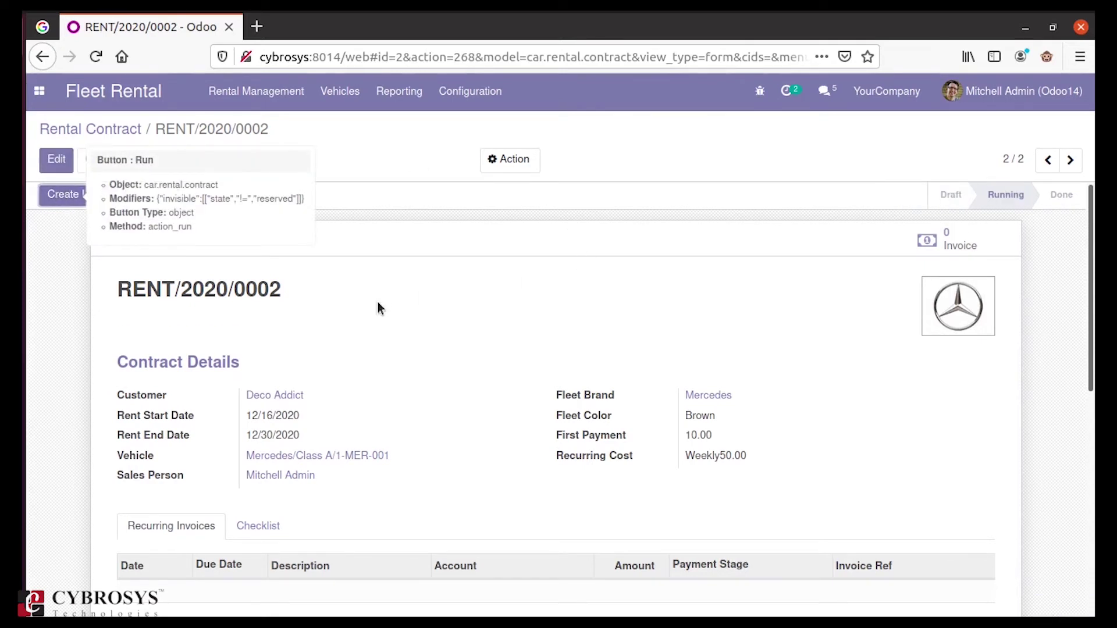
# Open Rental Management > Checklist, view RENT/2020/0002's checklist, and return to the list.
pyautogui.click(269, 98)
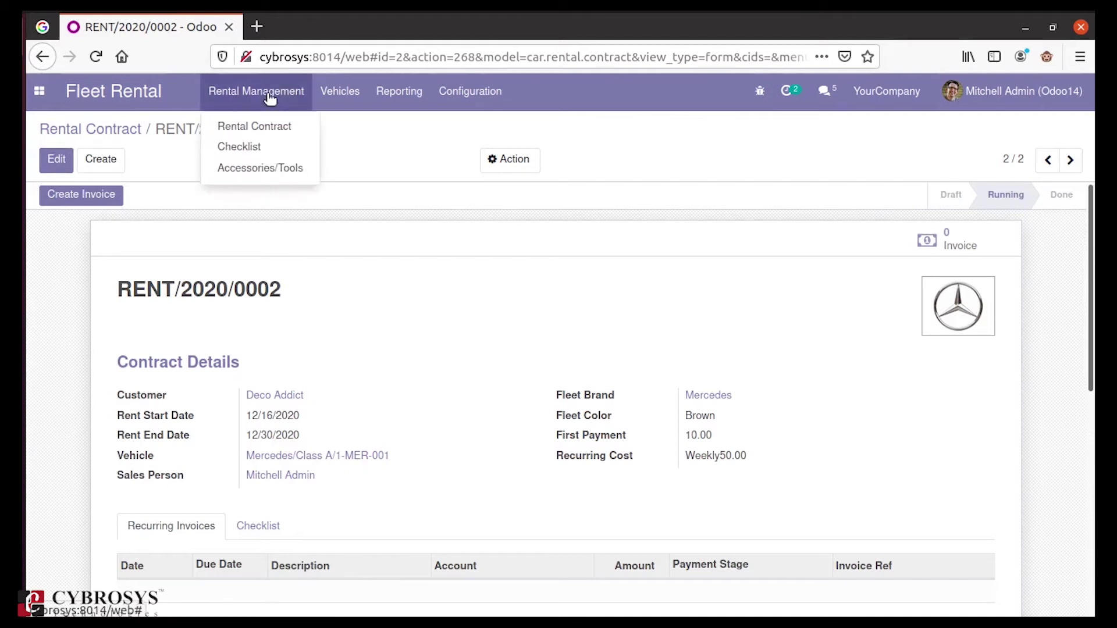
pyautogui.click(270, 145)
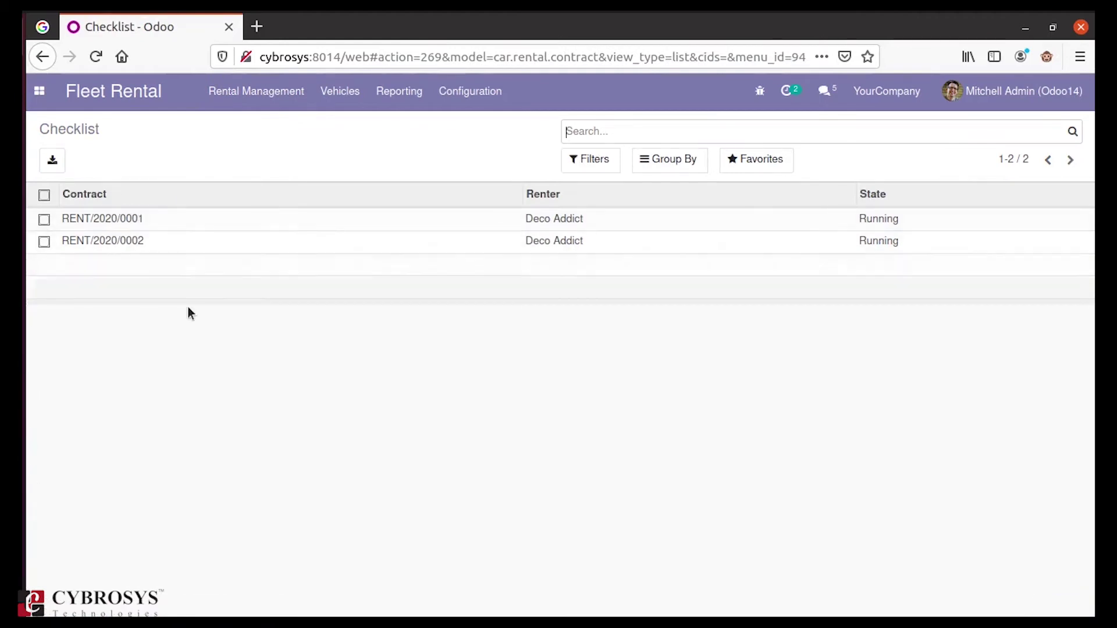
pyautogui.click(199, 249)
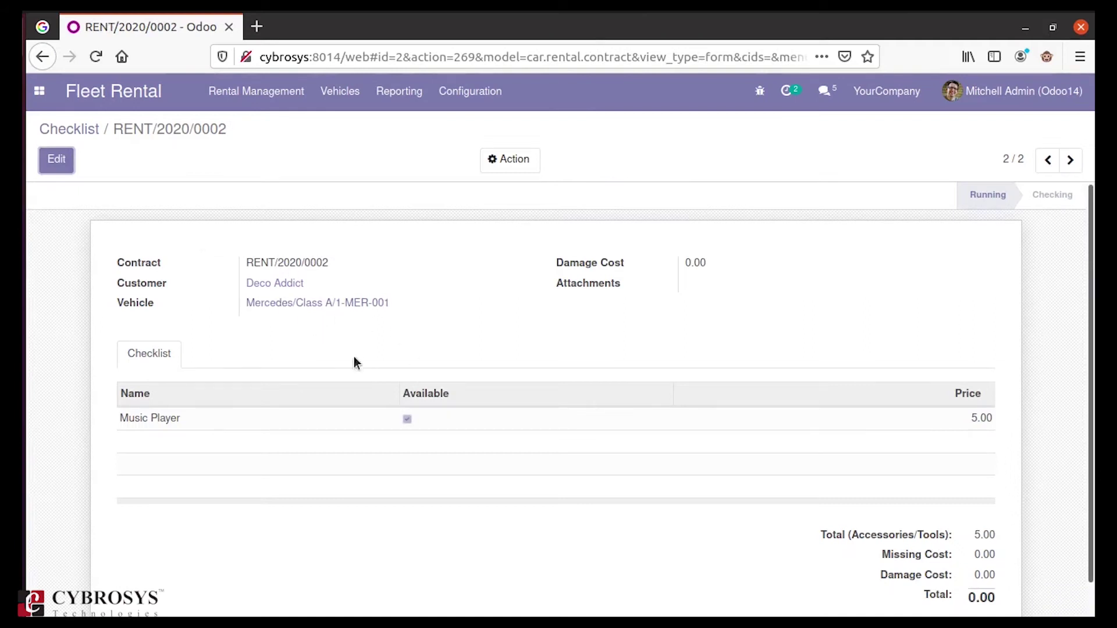
pyautogui.click(85, 127)
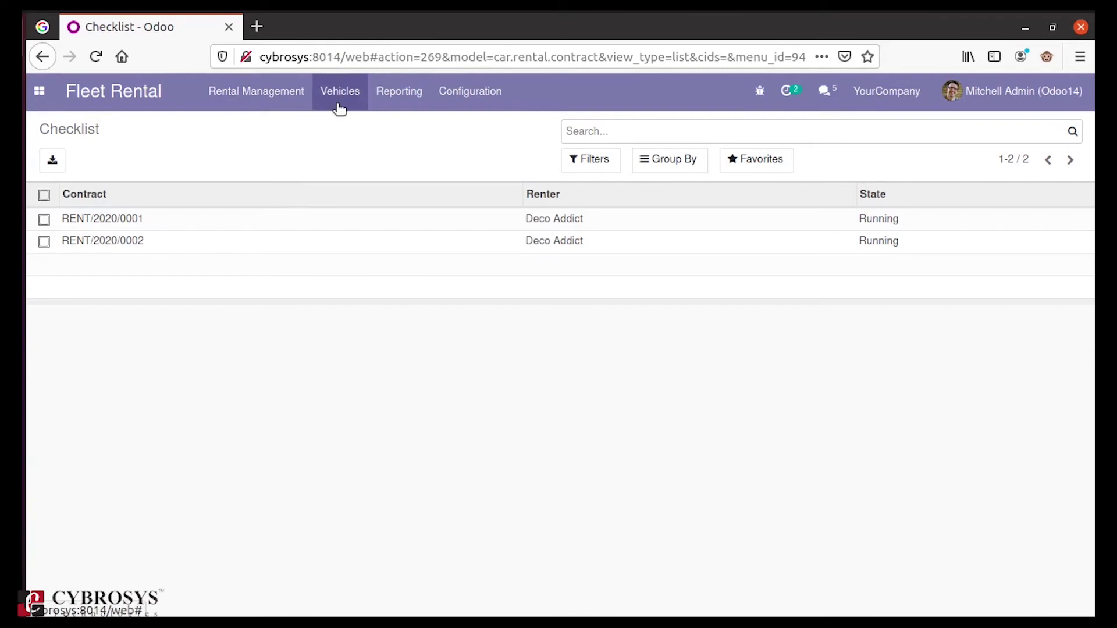
# Open Rental Management > Accessories/Tools, peek at a new record form, and return to the list.
pyautogui.click(255, 92)
pyautogui.click(277, 174)
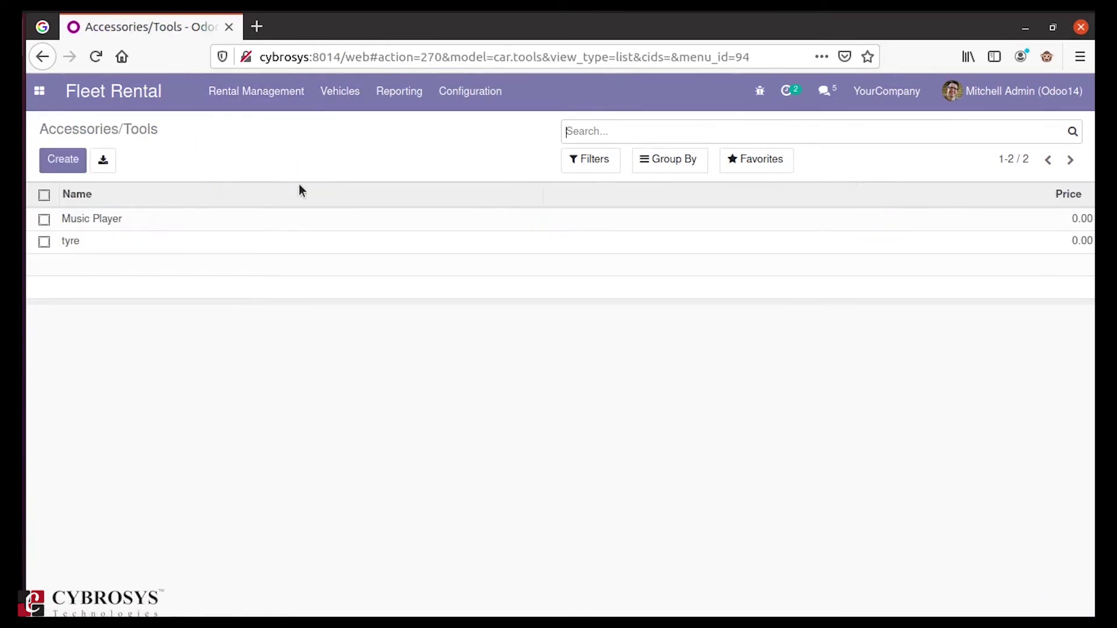
pyautogui.click(65, 162)
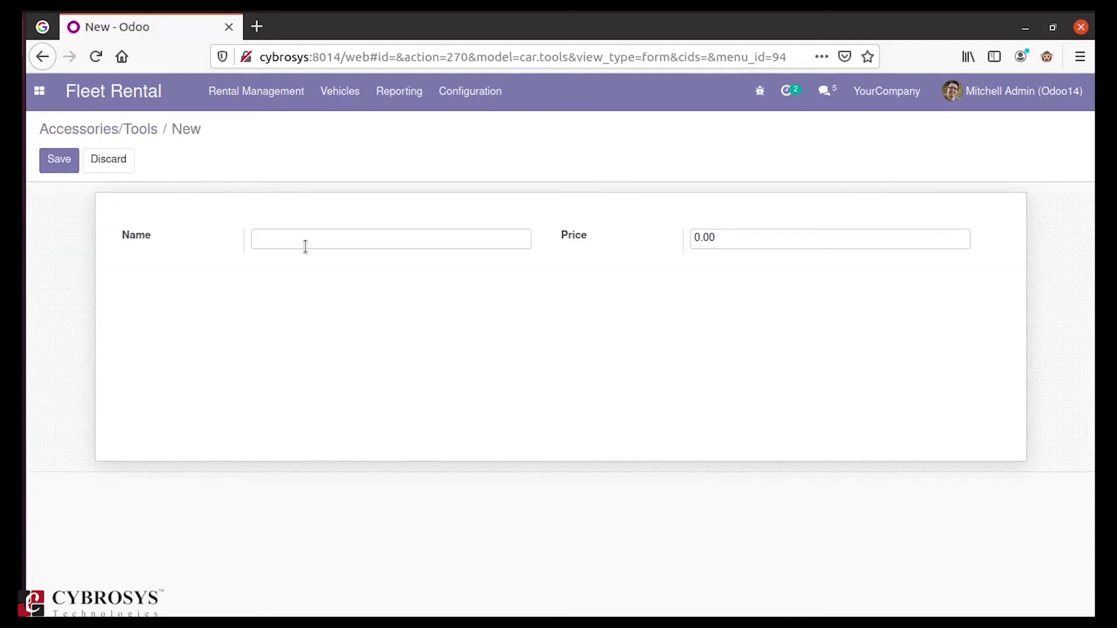
pyautogui.click(87, 130)
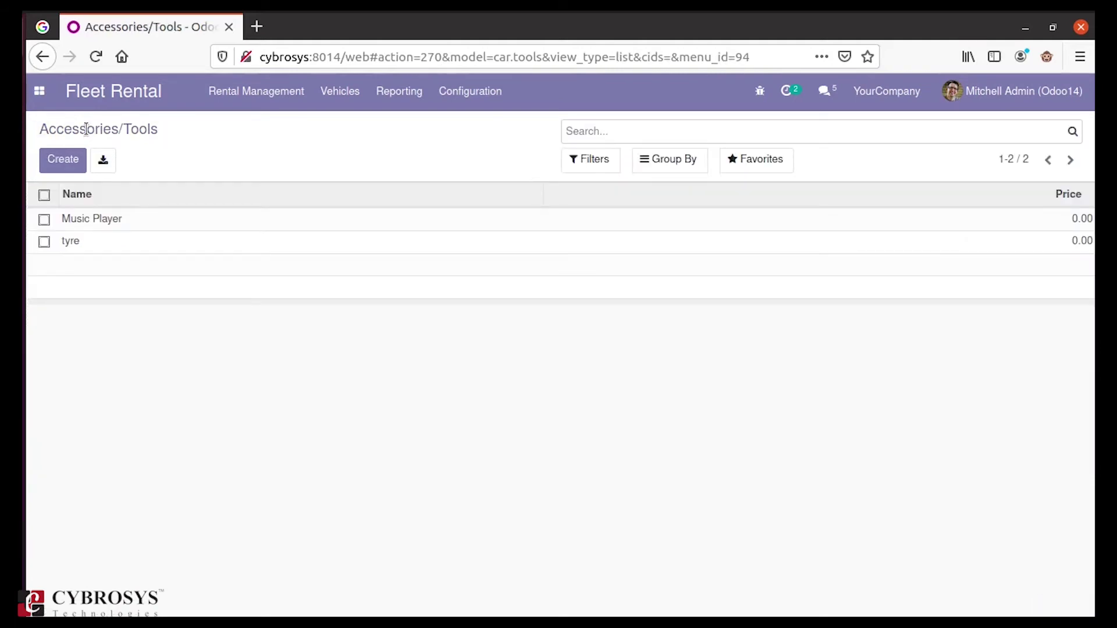
# Open Vehicles > Vehicles, glance at a new vehicle form, then show the five vehicles in list view.
pyautogui.click(341, 93)
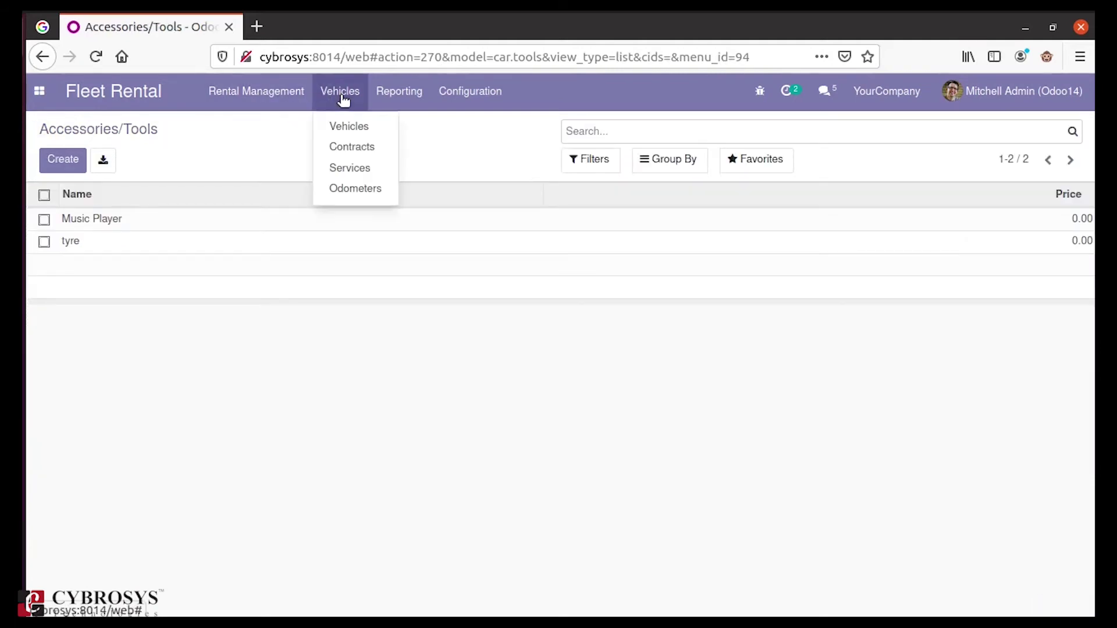
pyautogui.click(360, 126)
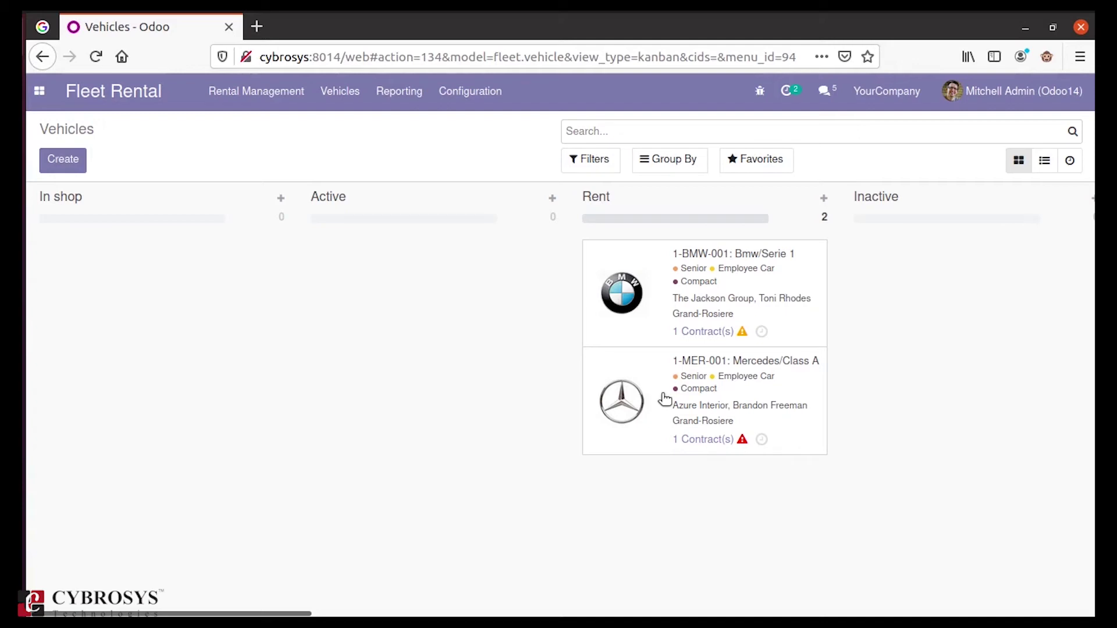
pyautogui.click(66, 165)
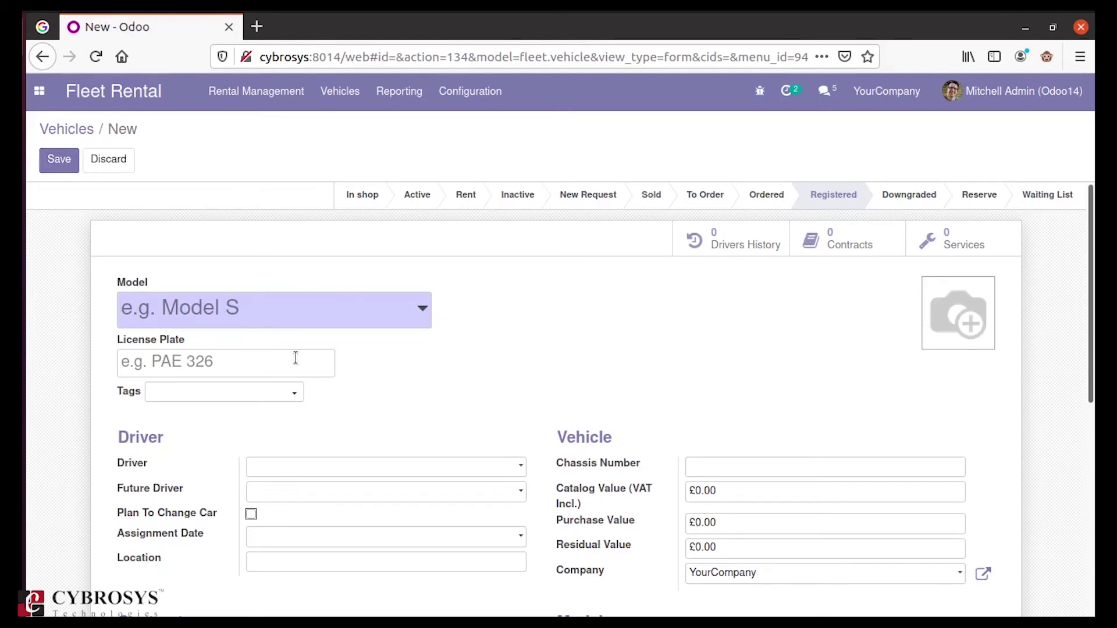
pyautogui.scroll(-4, 295, 357)
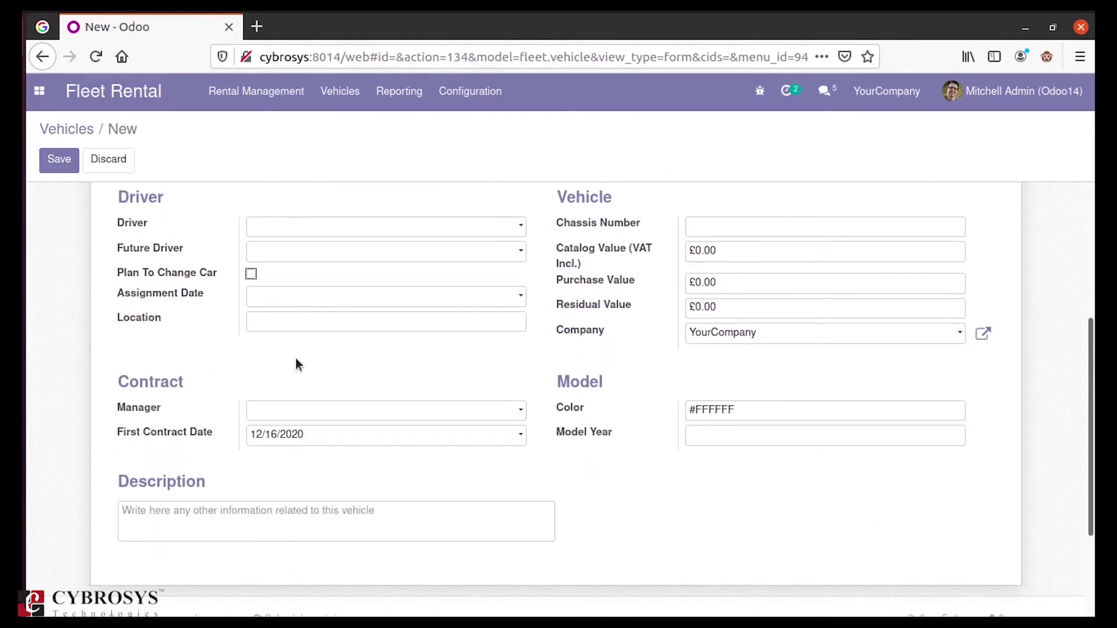
pyautogui.scroll(4, 295, 358)
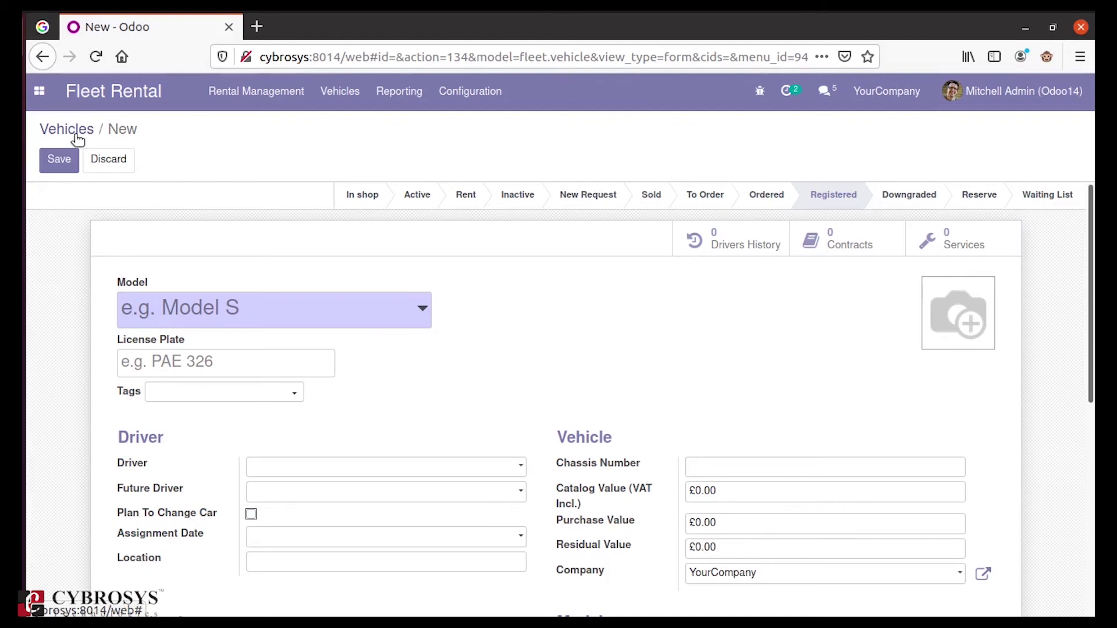
pyautogui.click(77, 133)
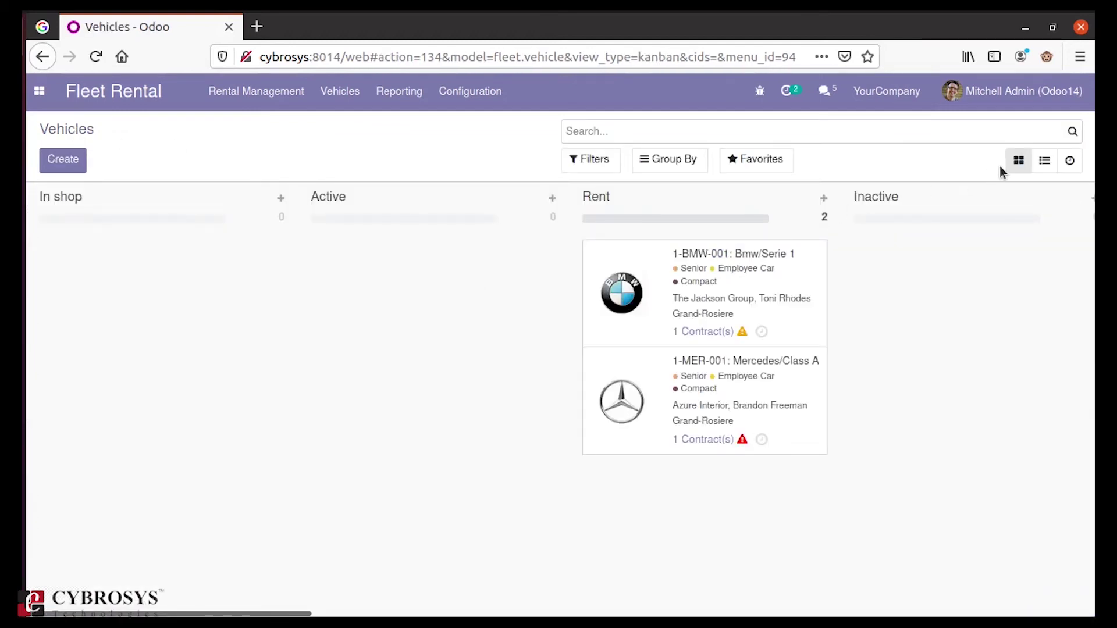
pyautogui.click(1044, 161)
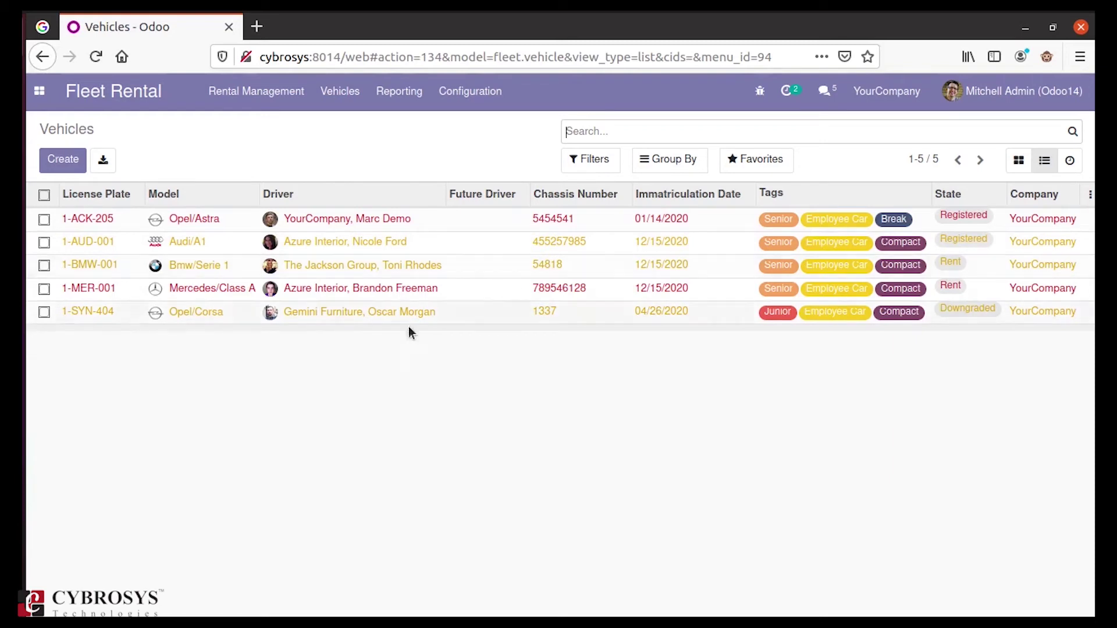
# Open Vehicles > Contracts and switch between kanban and list views.
pyautogui.click(340, 93)
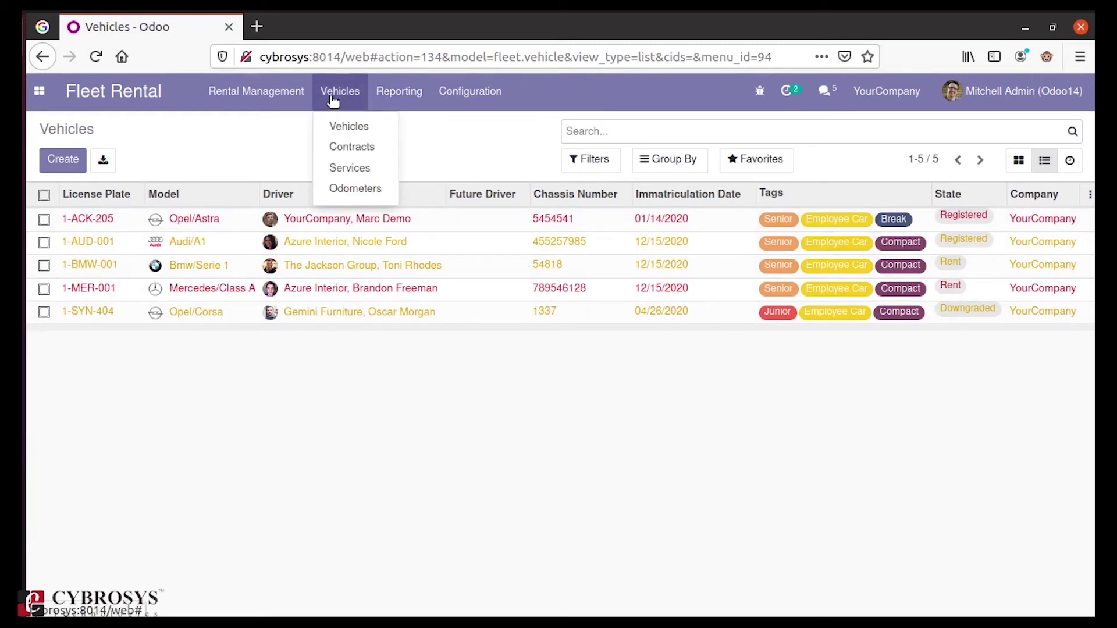
pyautogui.click(346, 147)
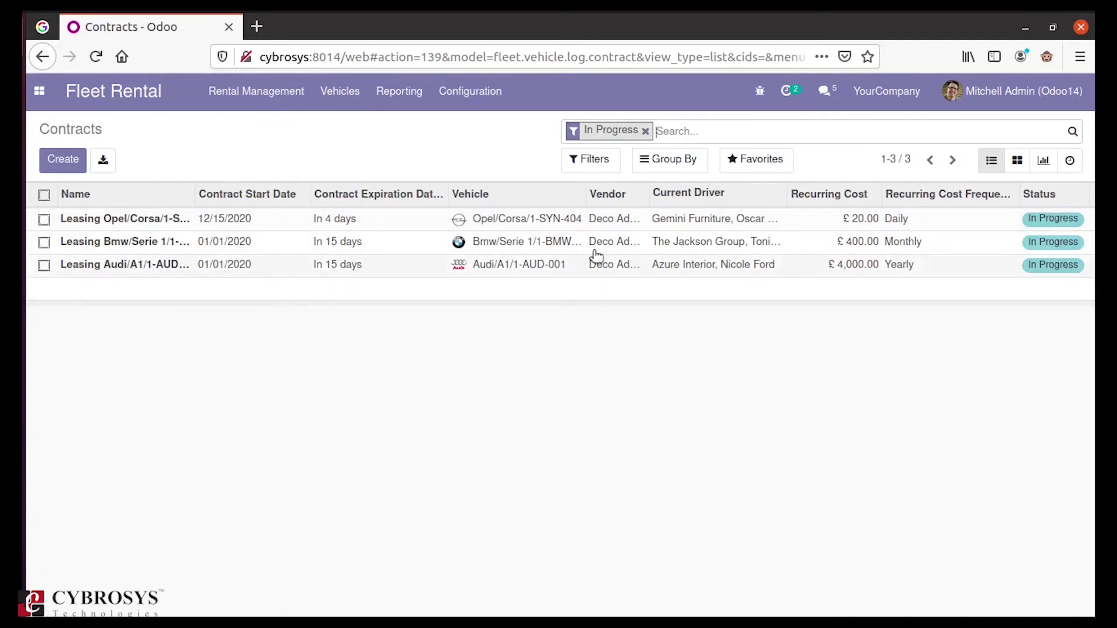
pyautogui.click(1018, 162)
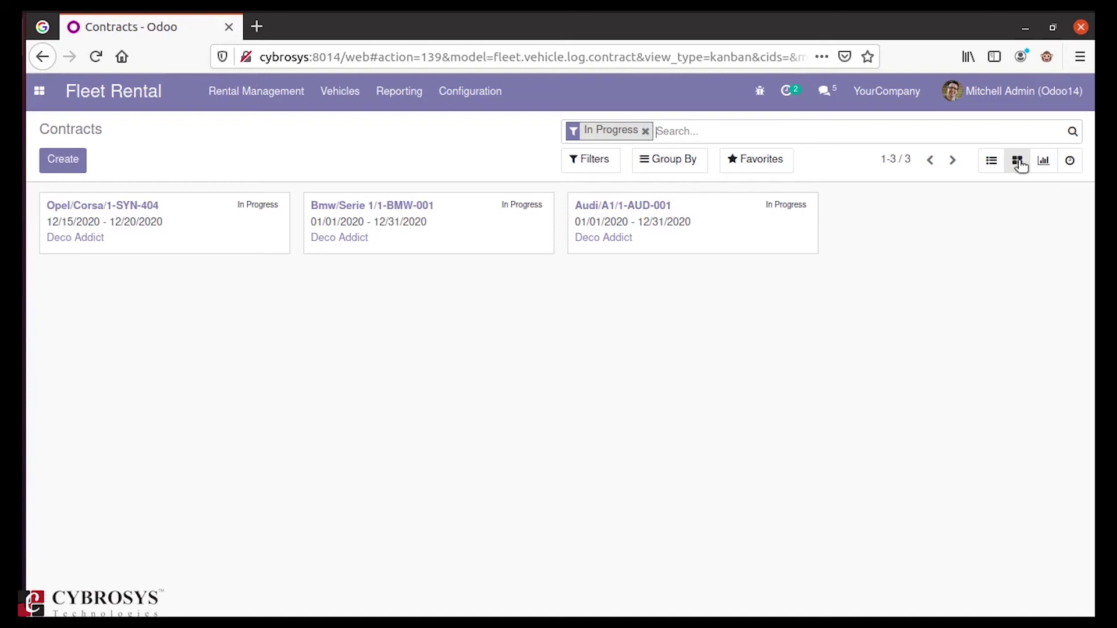
pyautogui.click(991, 162)
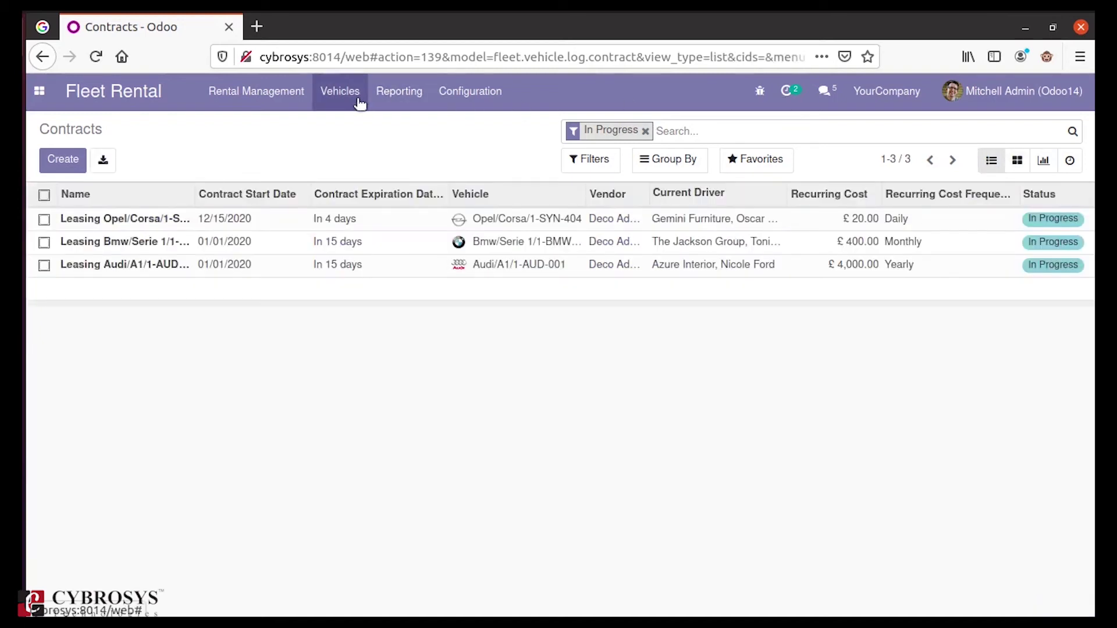
pyautogui.click(356, 103)
# Open the Services log, start a Repair and maintenance service entry, then discard it and return.
pyautogui.click(350, 168)
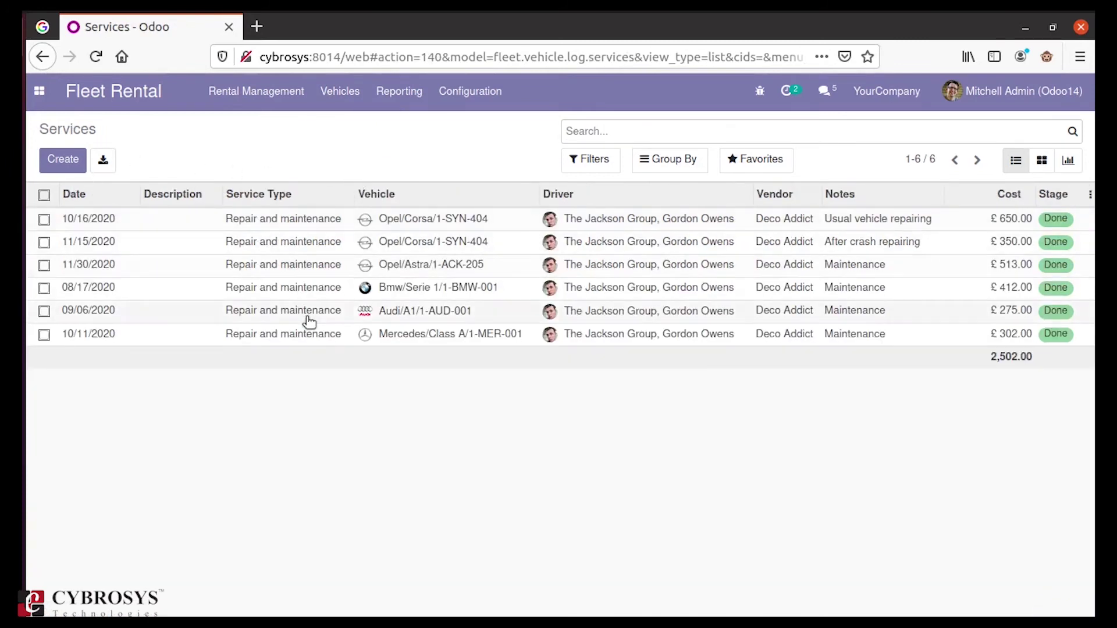
pyautogui.click(65, 158)
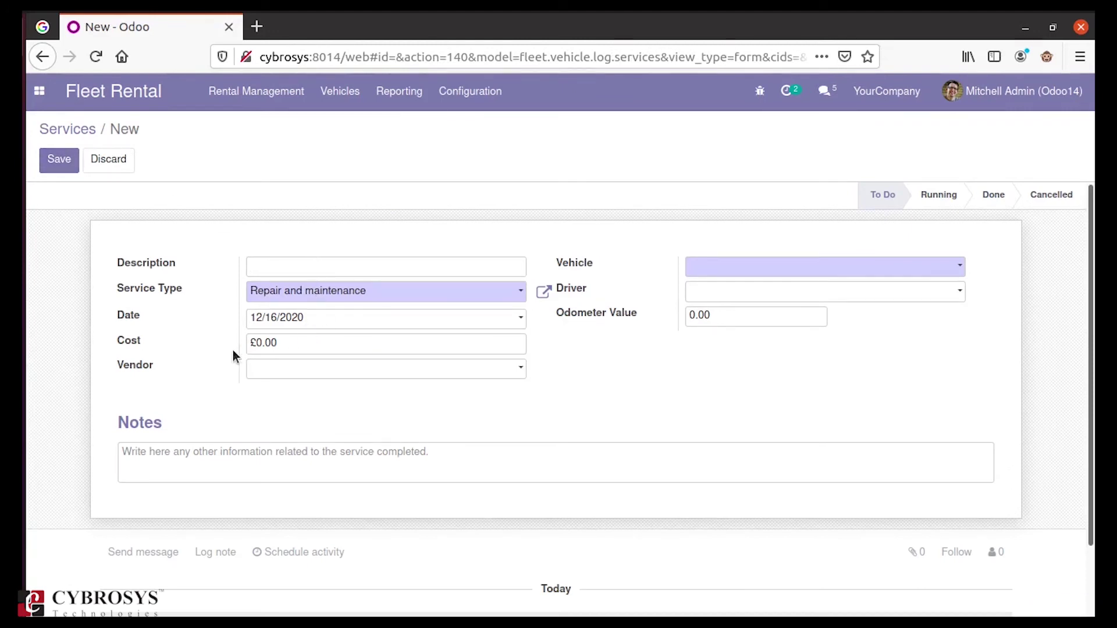
pyautogui.click(337, 297)
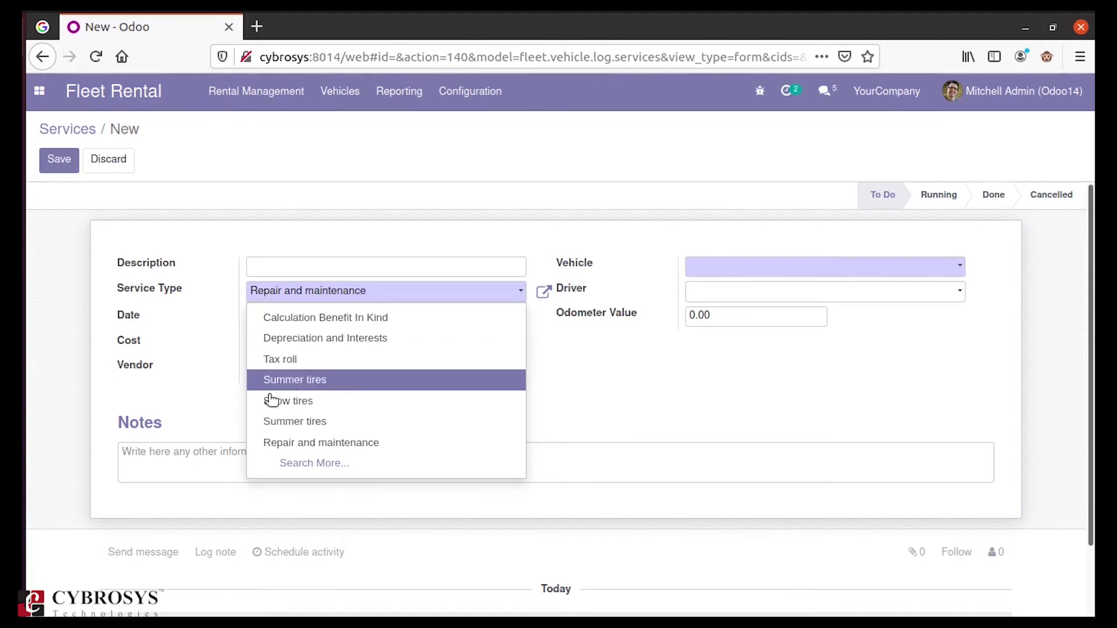
pyautogui.click(177, 397)
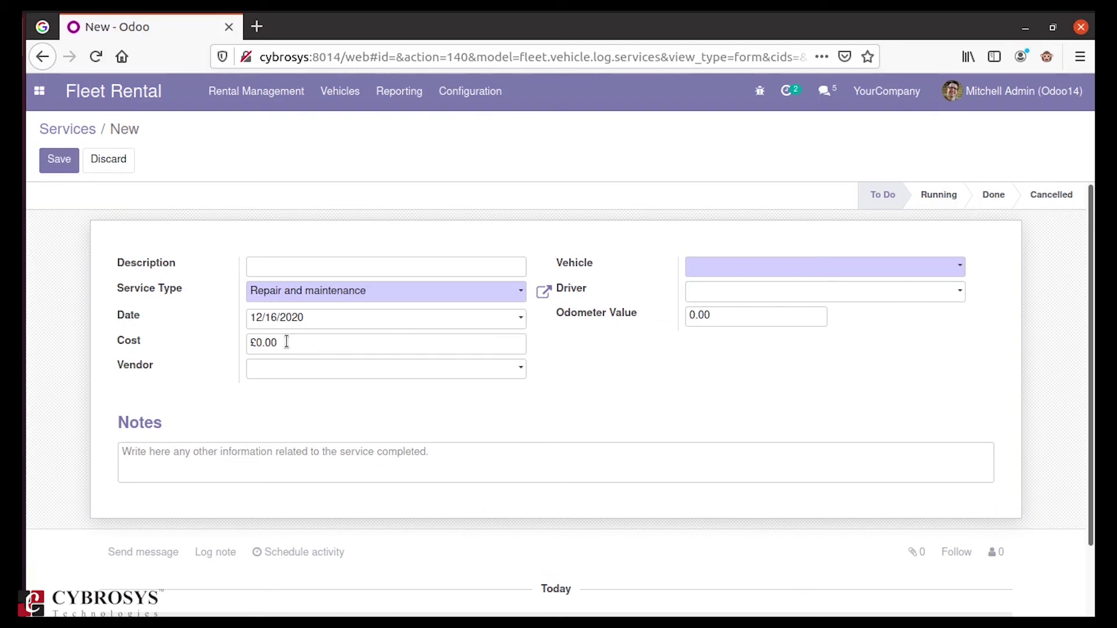
pyautogui.click(720, 317)
pyautogui.moveTo(721, 317); pyautogui.dragTo(647, 316)
pyautogui.click(711, 374)
pyautogui.click(52, 130)
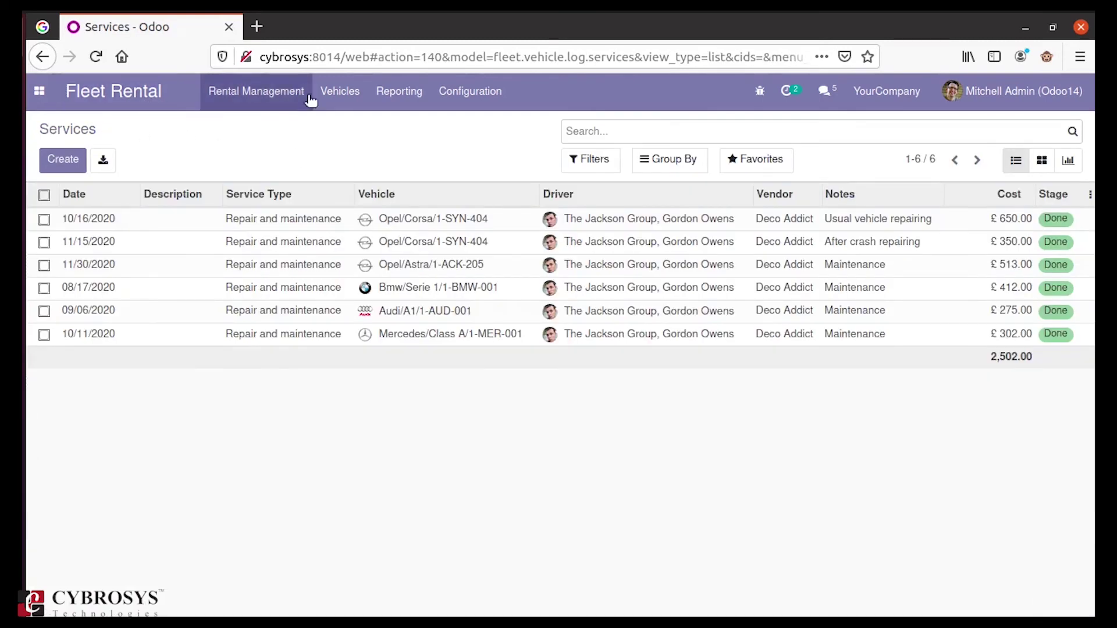
# View the vehicle odometer readings list.
pyautogui.click(367, 88)
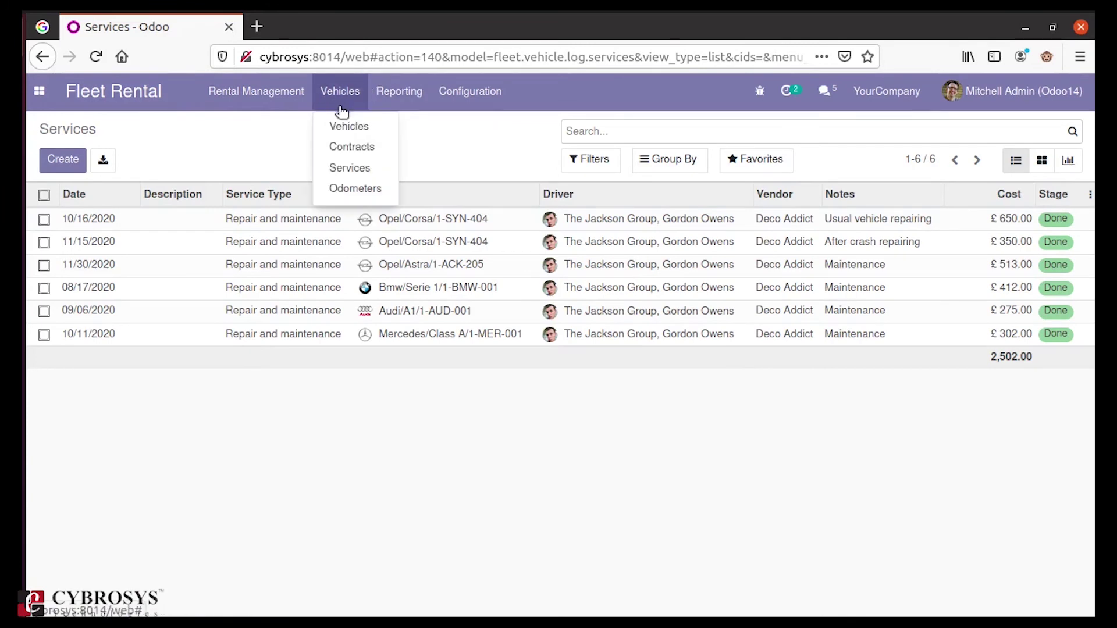
pyautogui.click(334, 190)
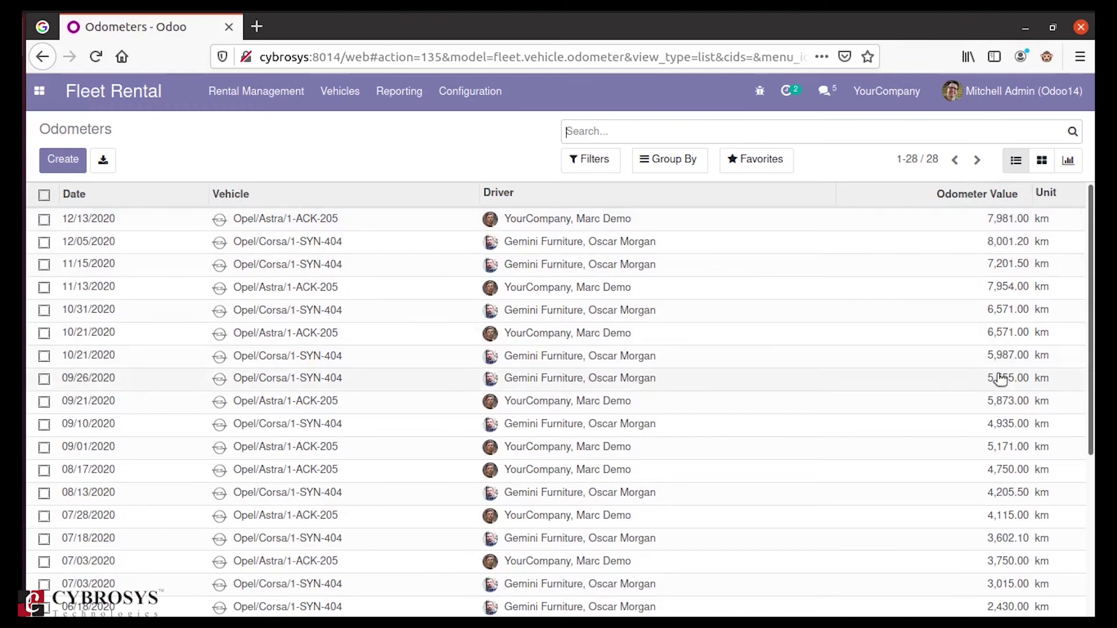
pyautogui.scroll(-3, 735, 464)
pyautogui.scroll(3, 735, 463)
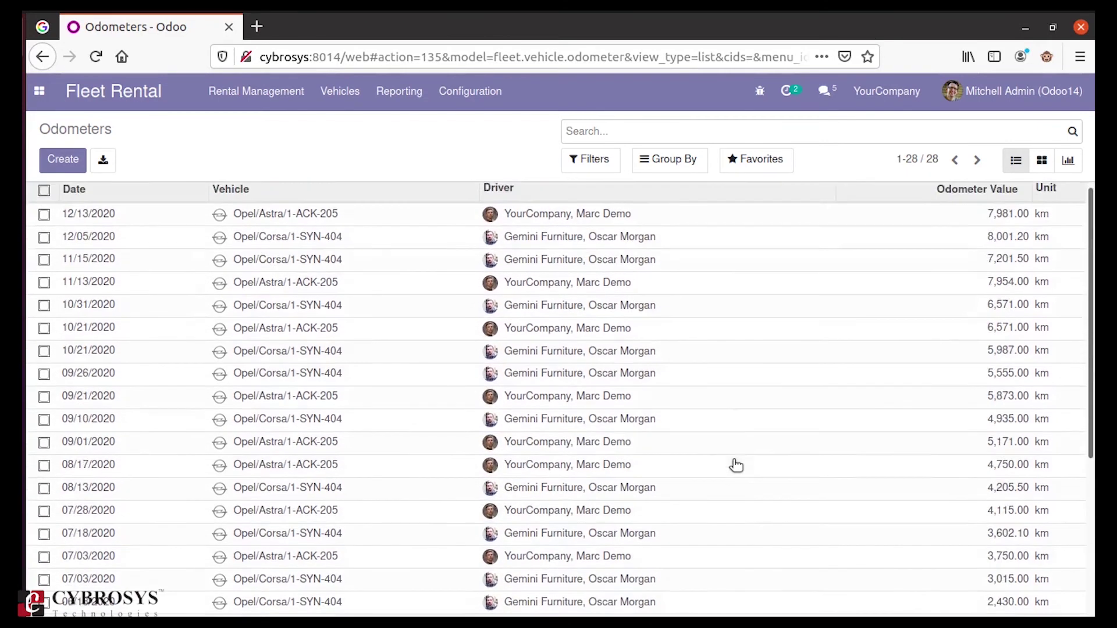
# Review the 2020 costs analysis measures, then open the Fleet Rental Analysis pivot report.
pyautogui.click(396, 100)
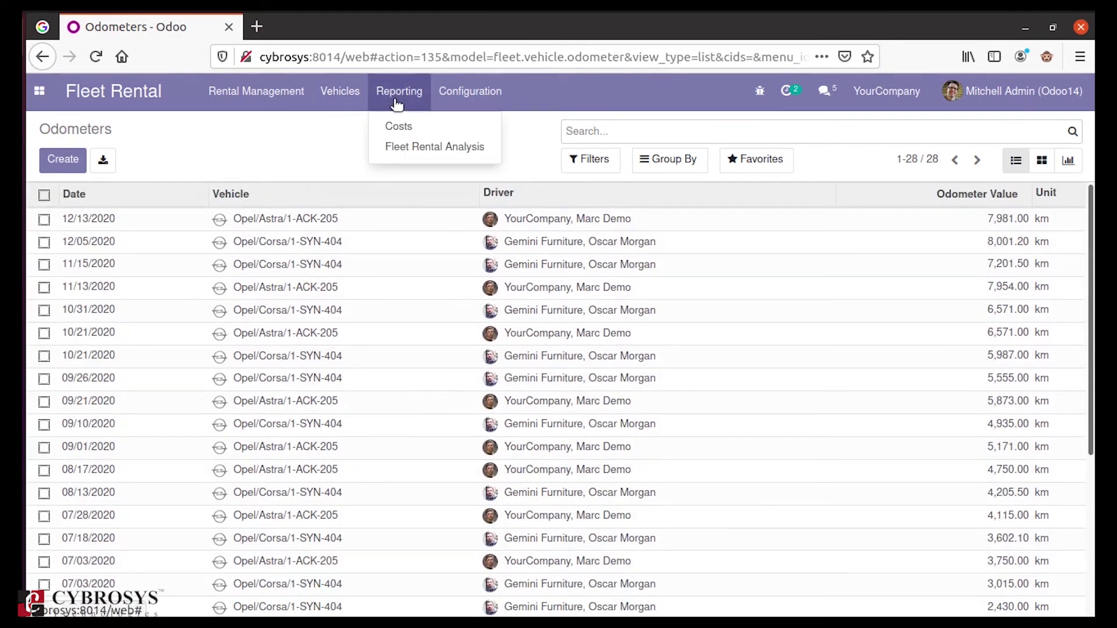
pyautogui.click(411, 128)
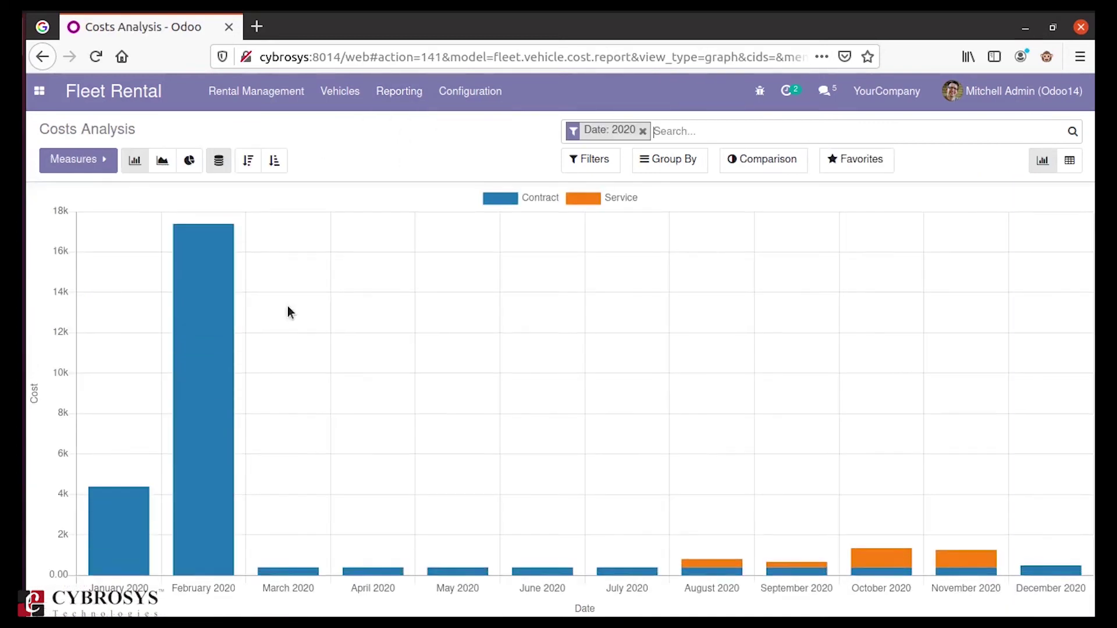
pyautogui.click(102, 161)
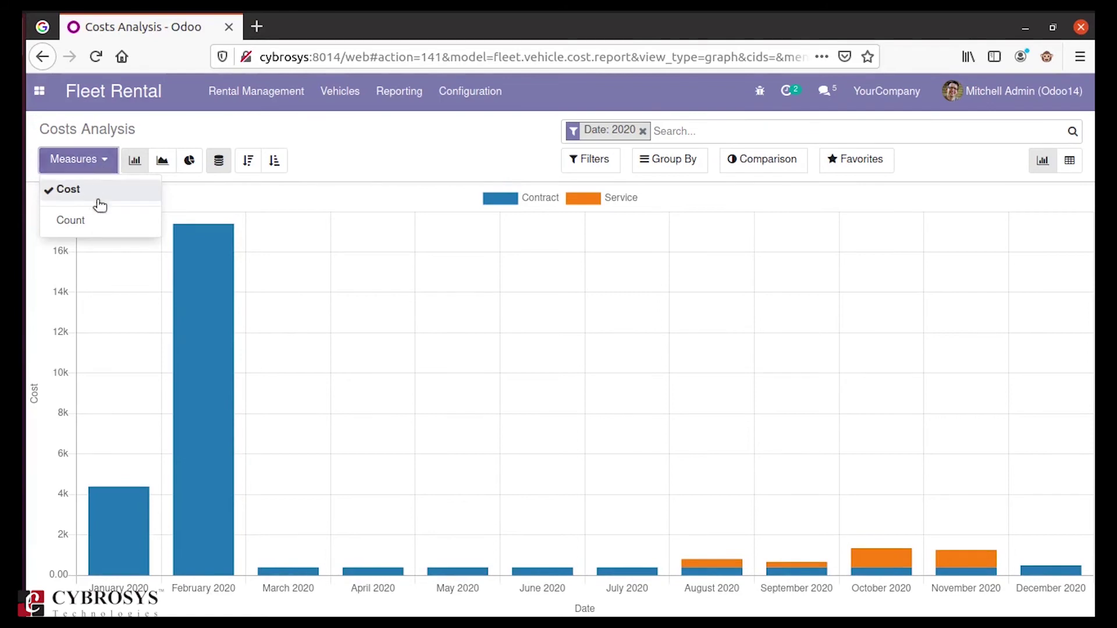
pyautogui.click(407, 99)
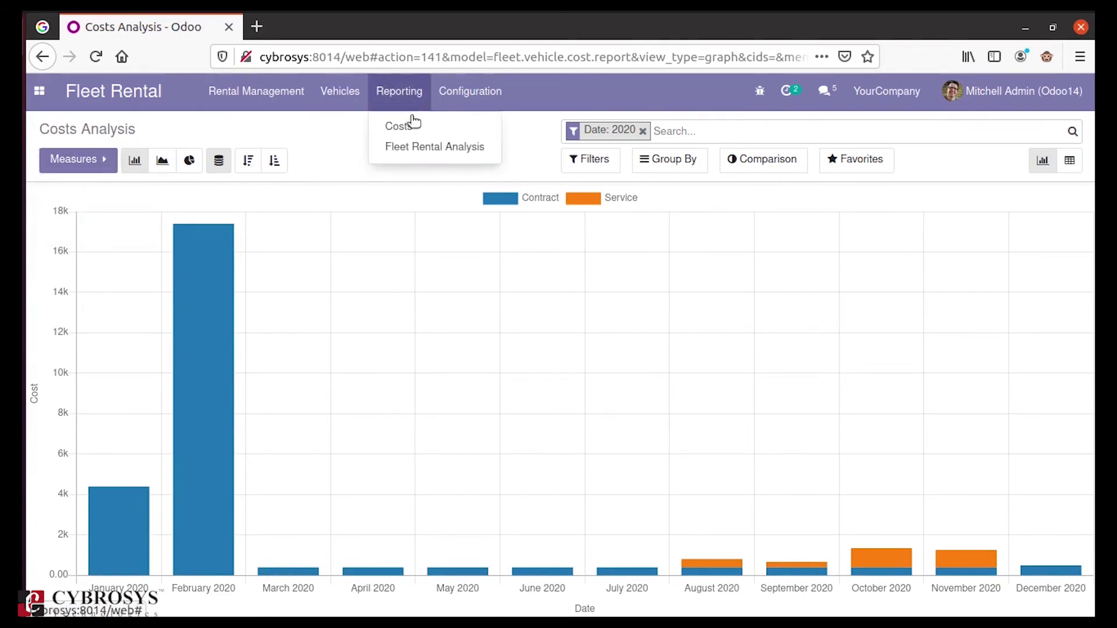
pyautogui.click(428, 146)
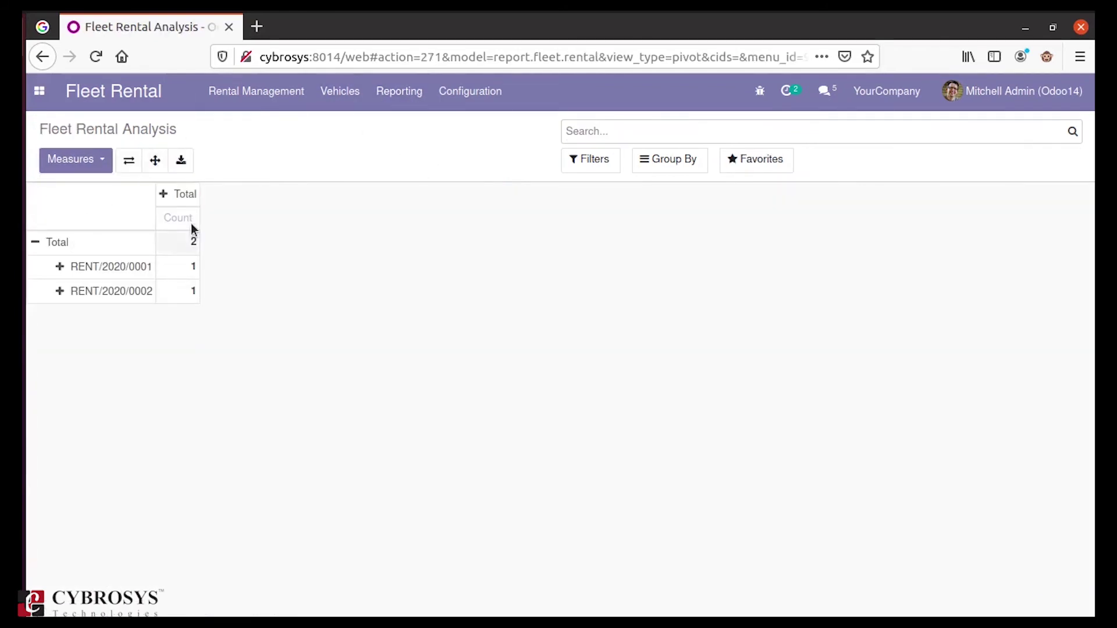
# Show the car manufacturers list and start a new manufacturer record.
pyautogui.click(472, 92)
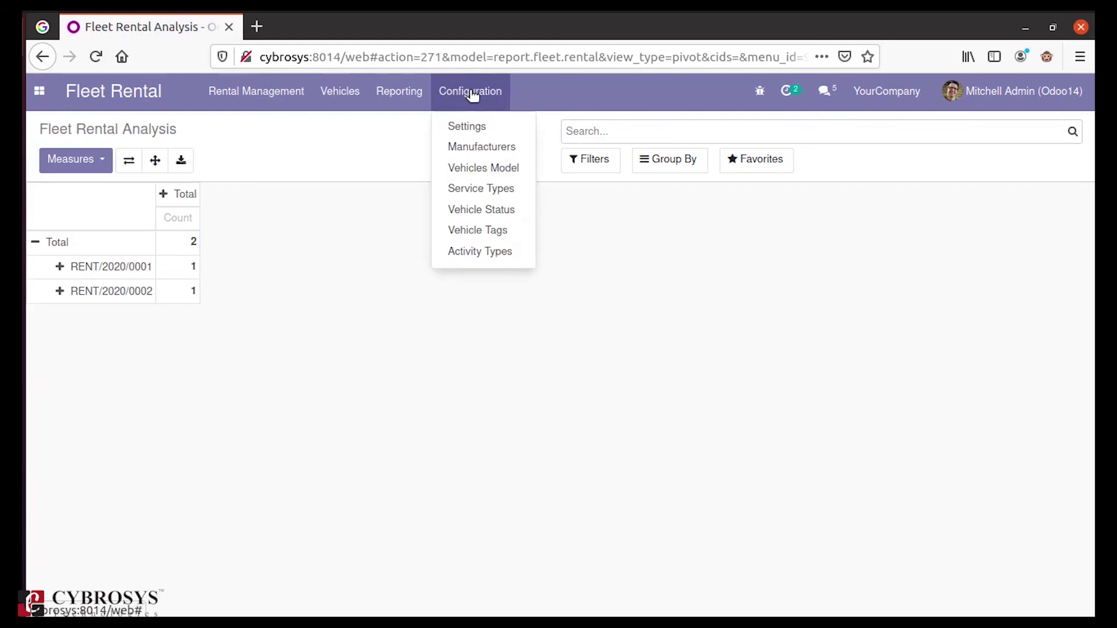
pyautogui.click(485, 149)
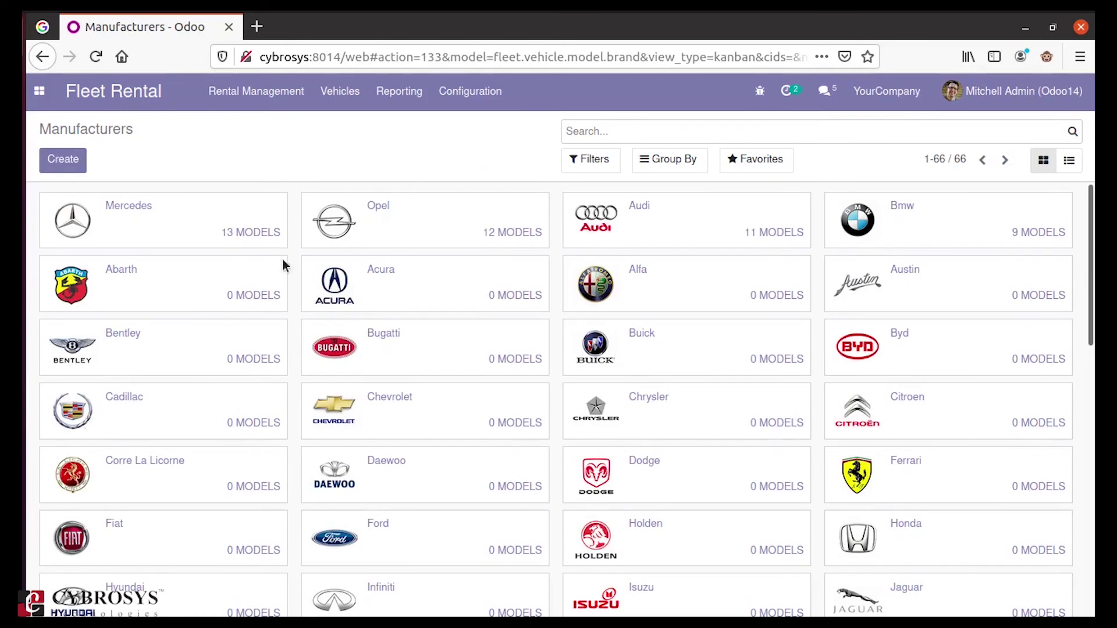
pyautogui.click(50, 164)
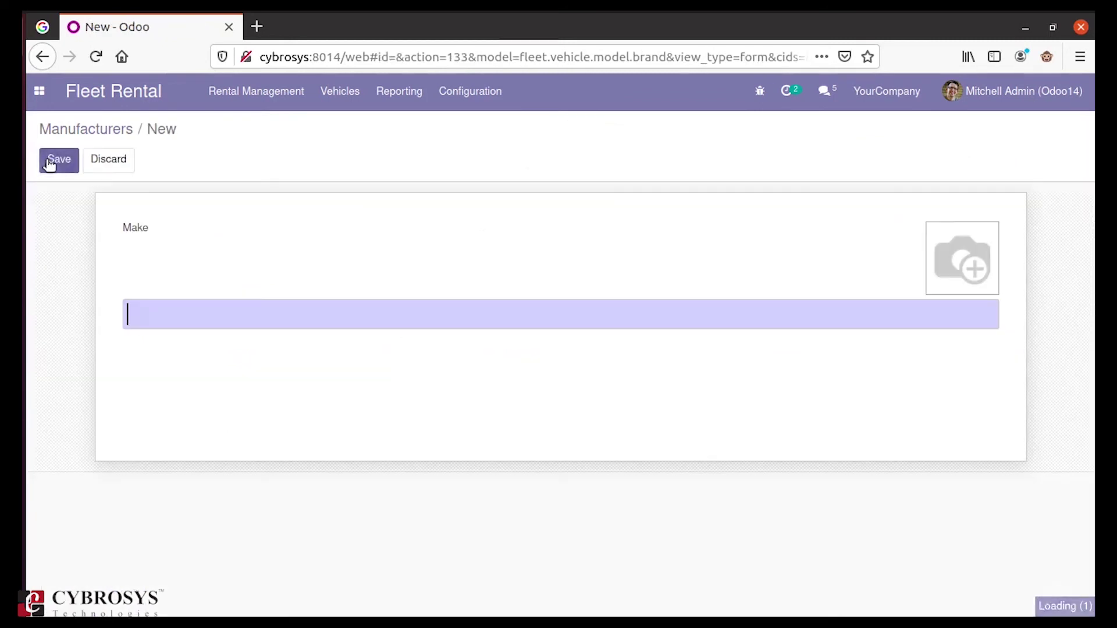
# Show the Vehicles Model list and expand the Mercedes group's 13 models.
pyautogui.click(485, 100)
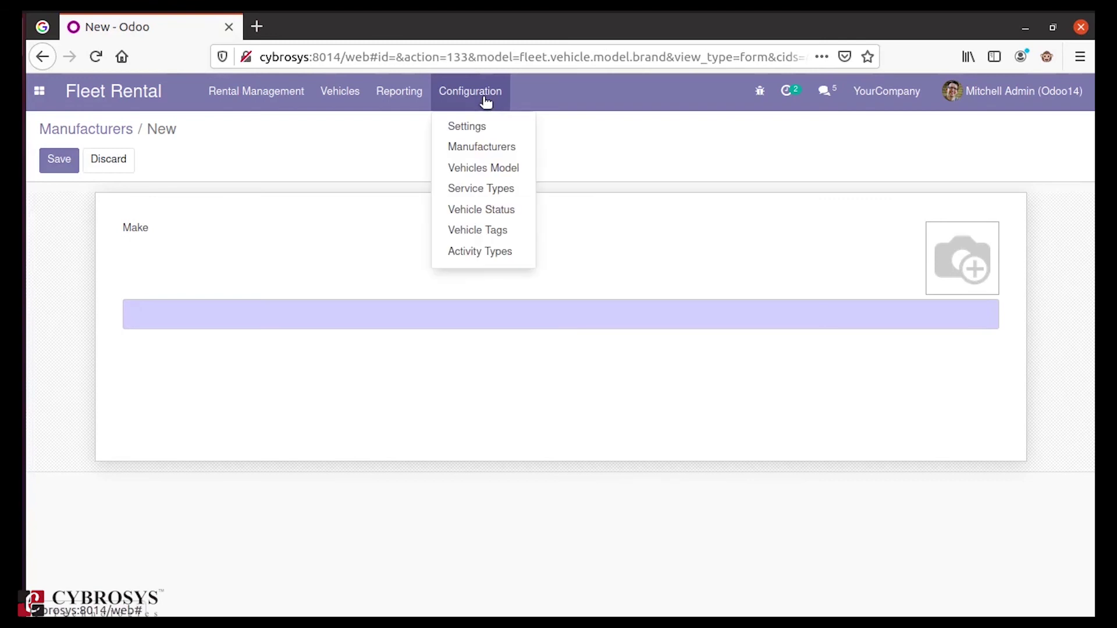
pyautogui.click(485, 170)
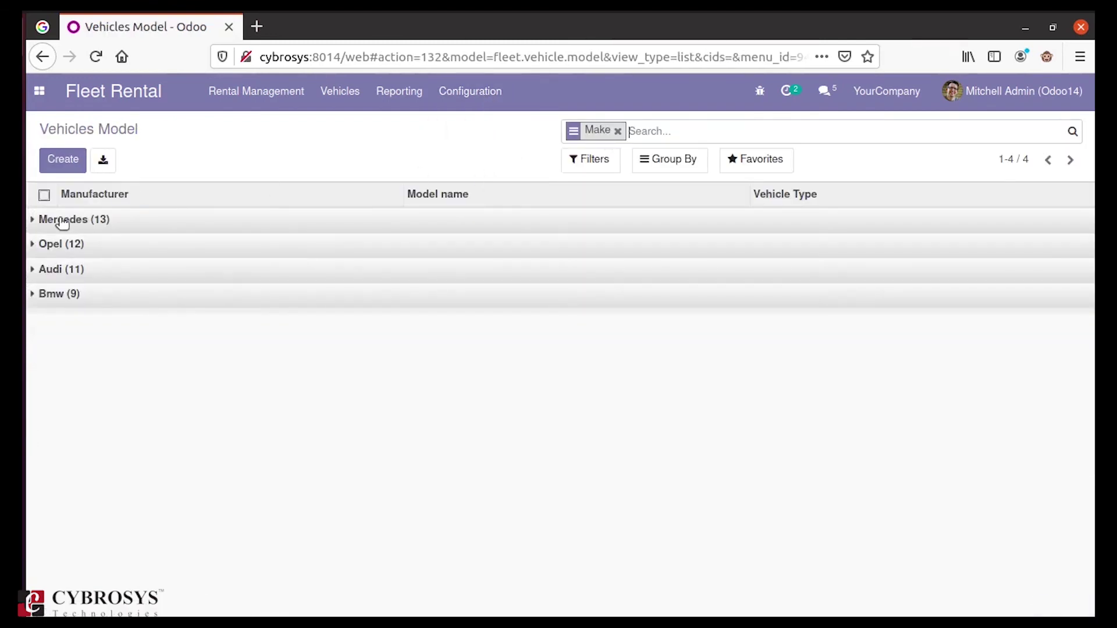
pyautogui.click(46, 225)
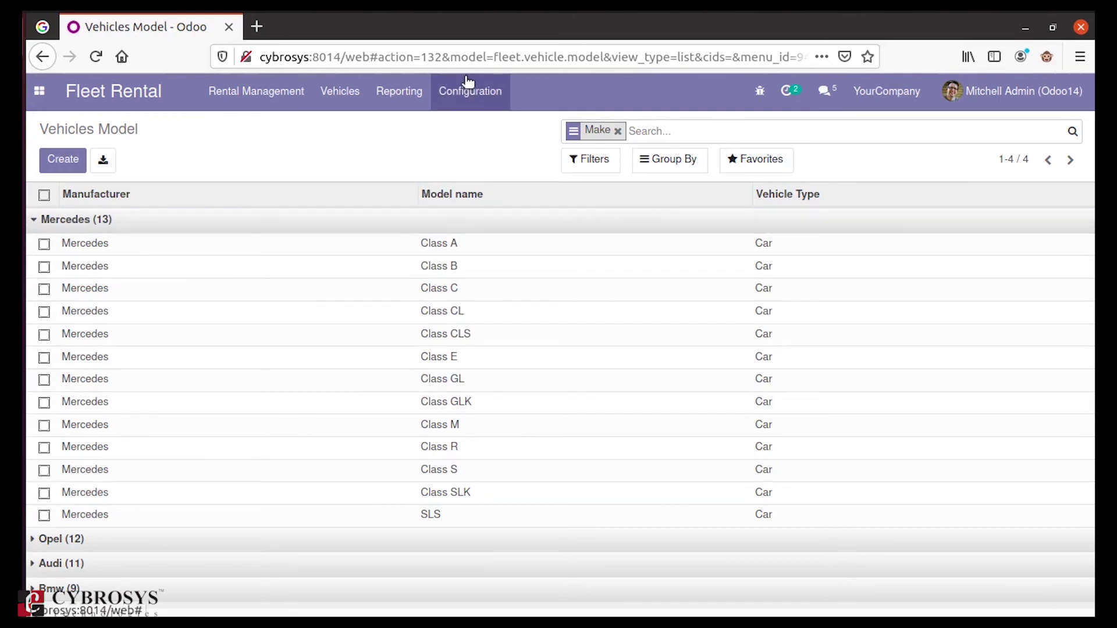
pyautogui.click(470, 93)
# Show the service types list and start a new service type record.
pyautogui.click(466, 190)
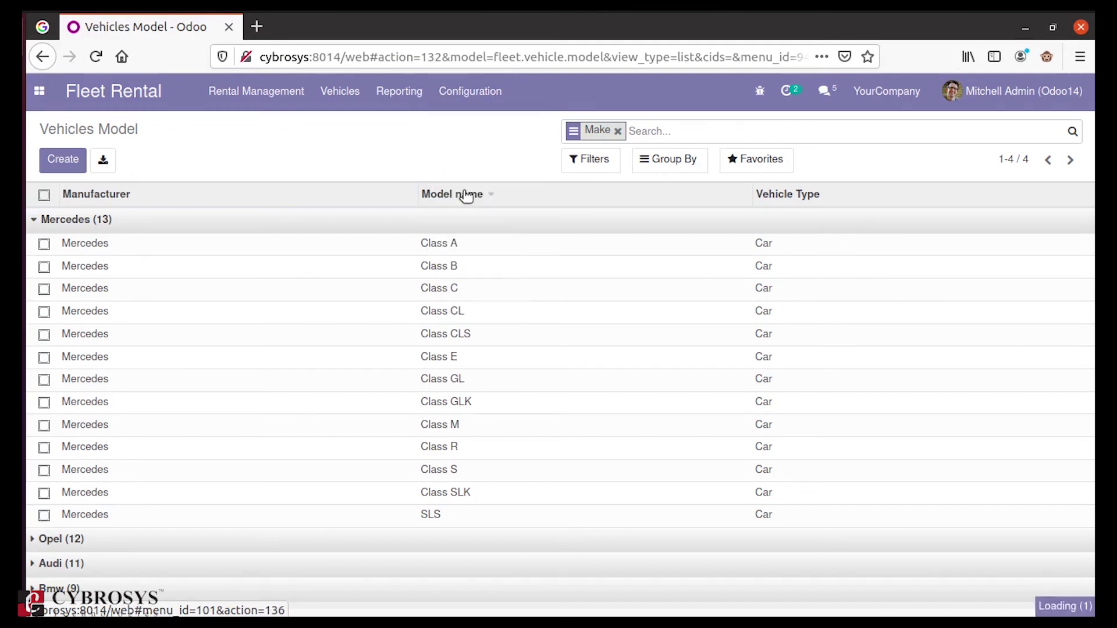
pyautogui.scroll(-8, 474, 380)
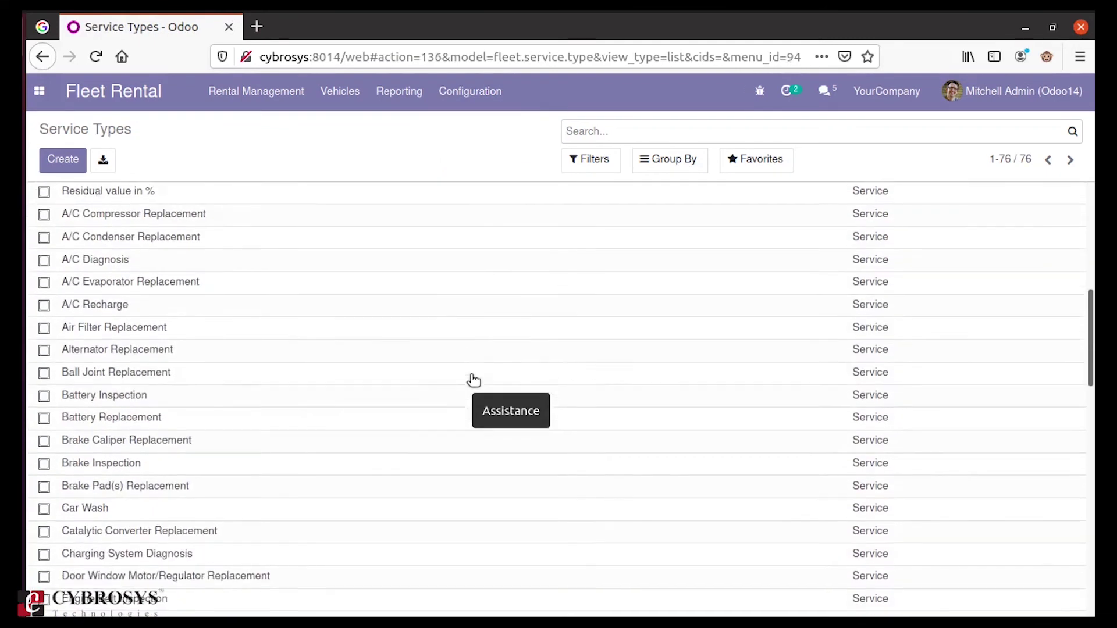
pyautogui.scroll(8, 474, 381)
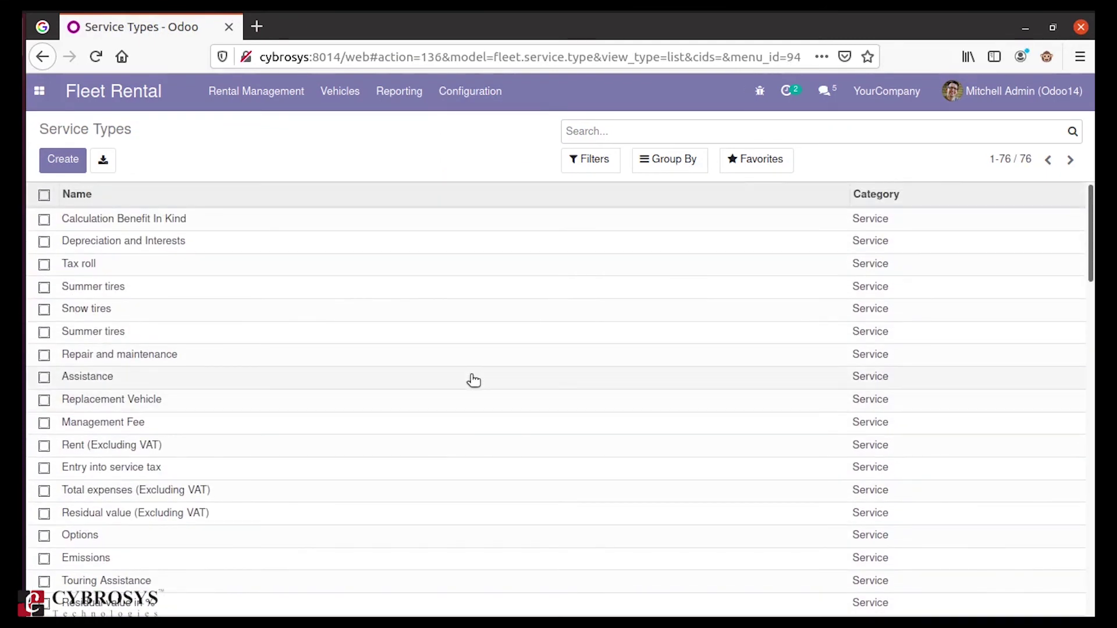
pyautogui.click(74, 173)
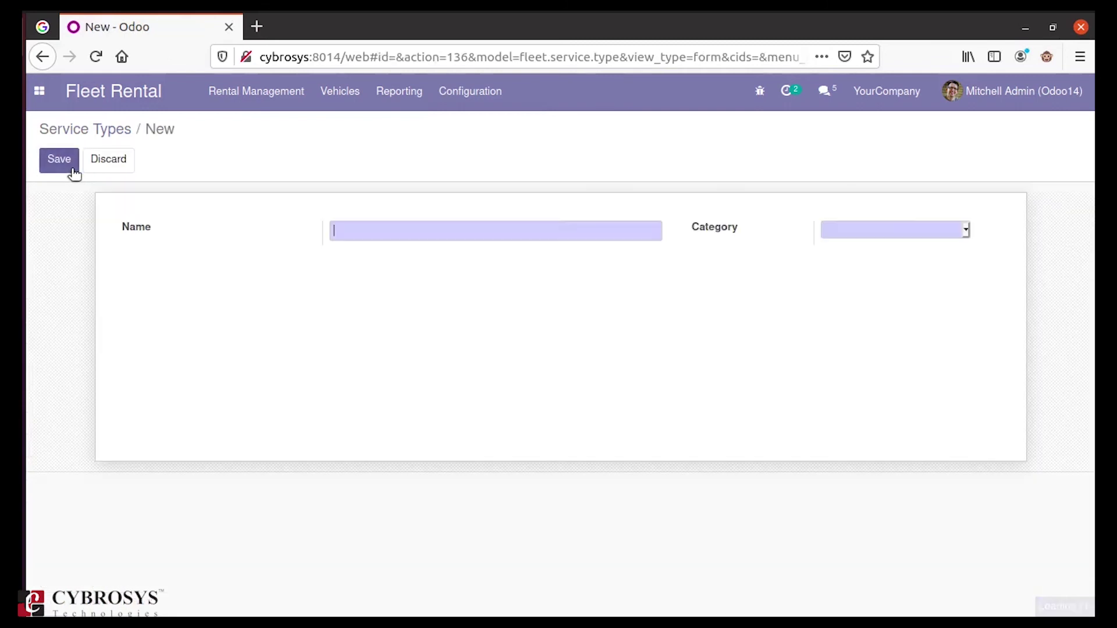
# Show the Vehicle Status list with its 12 statuses, from In shop to Waiting List.
pyautogui.click(472, 97)
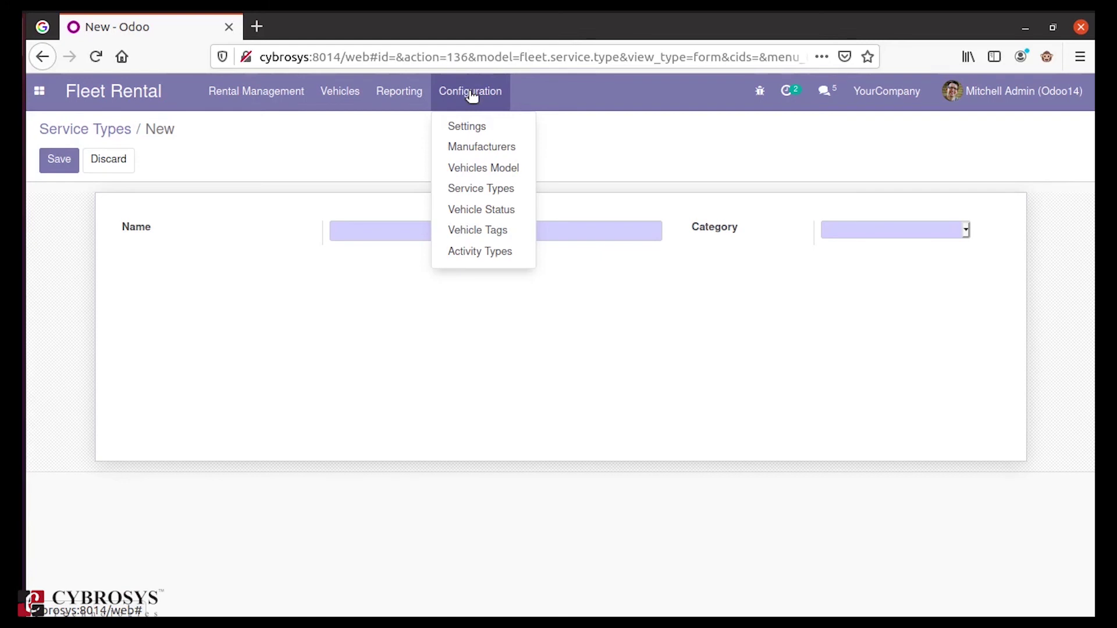
pyautogui.click(486, 210)
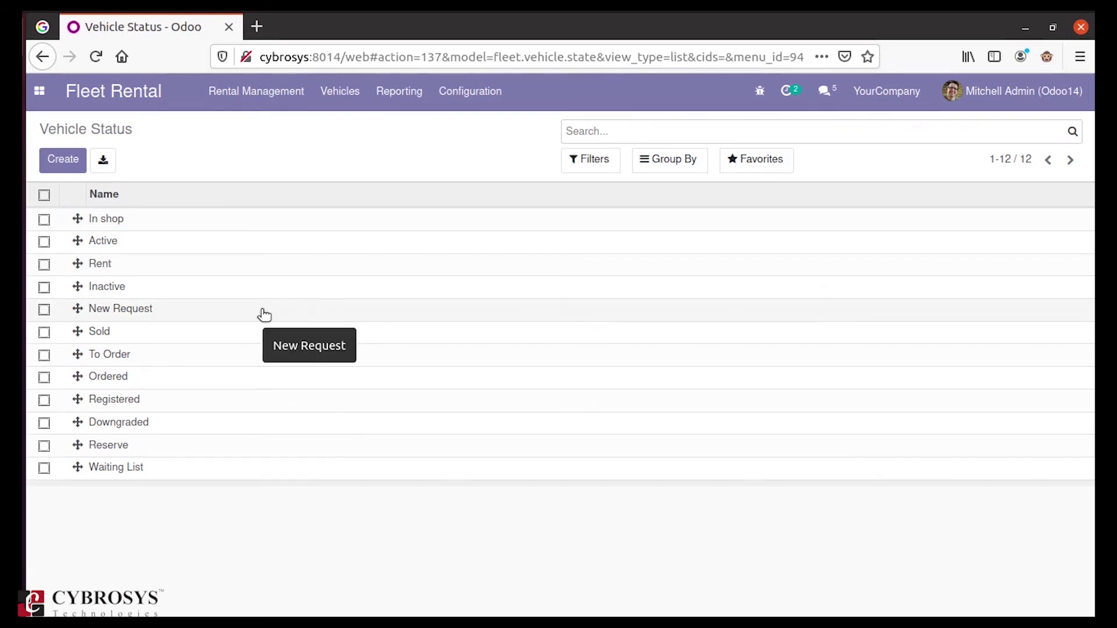
pyautogui.click(482, 100)
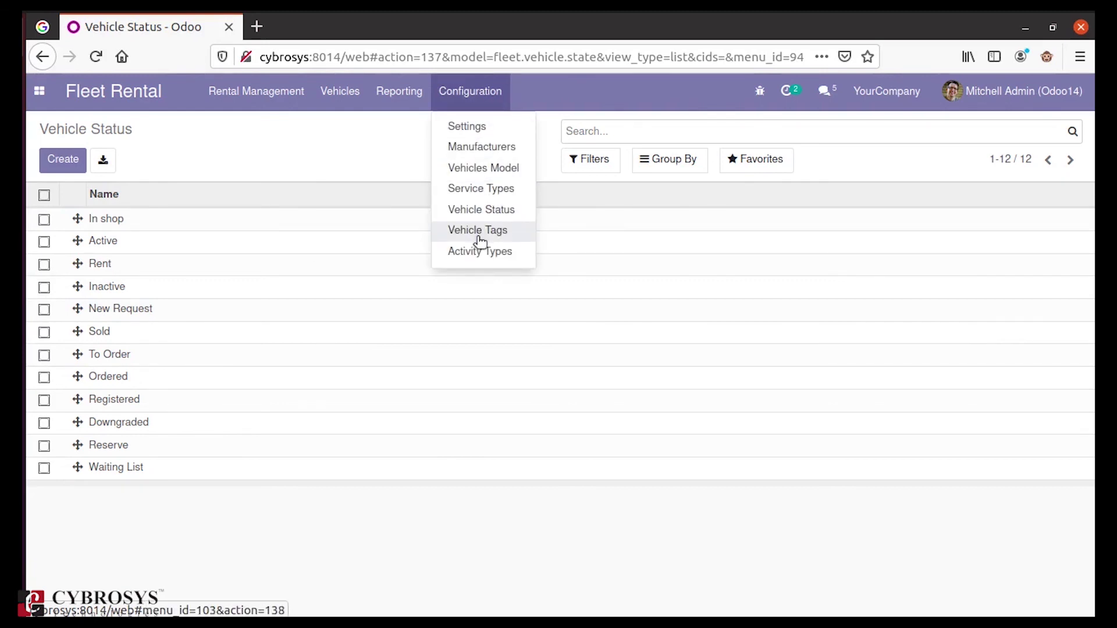
# Review the fleet settings' End Date Contract Alert of 30 days.
pyautogui.click(463, 128)
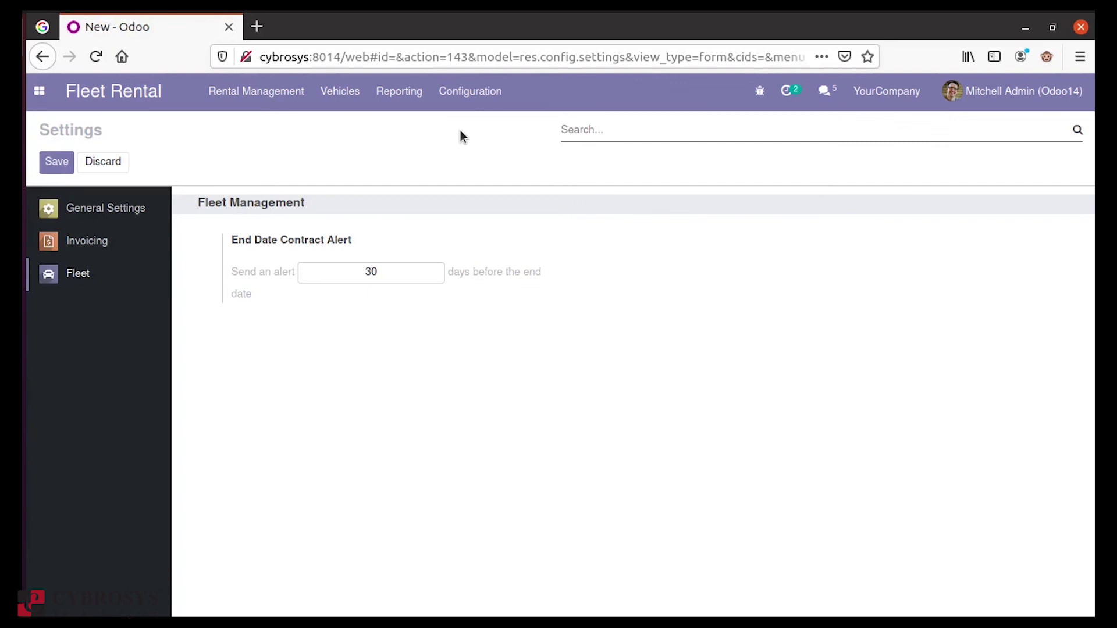
pyautogui.moveTo(306, 273)
# Go back to the Rental Contract list with the running Bmw and Mercedes contracts.
pyautogui.click(140, 92)
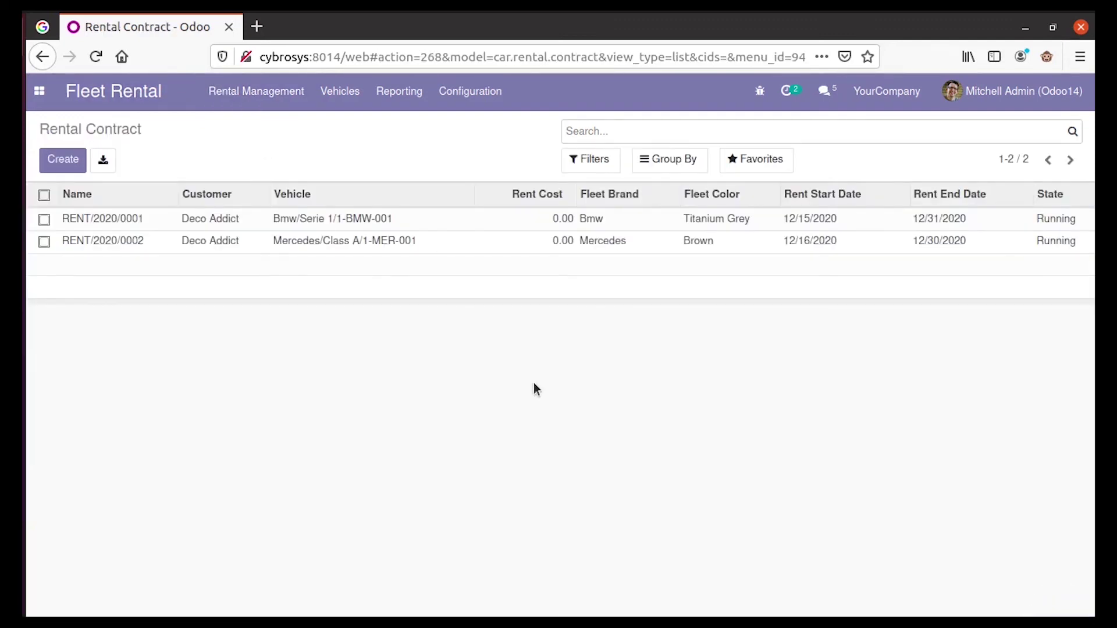